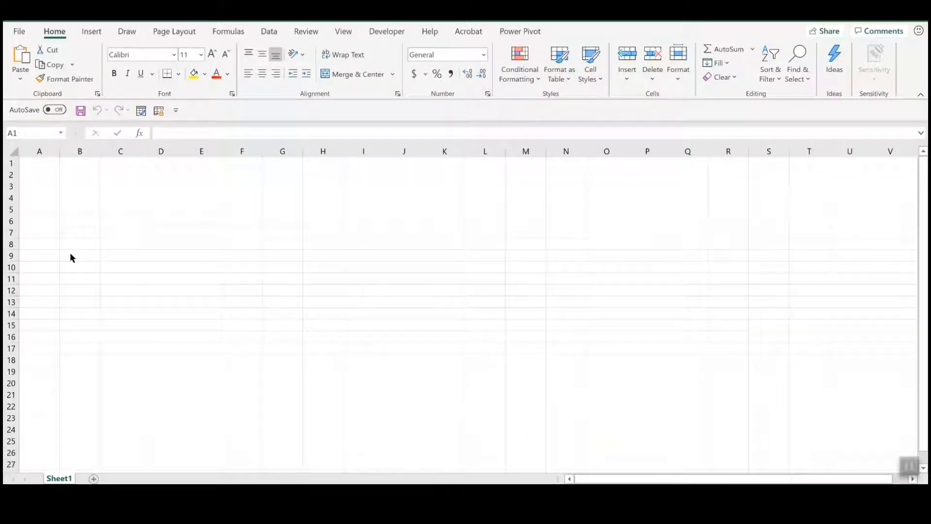
Step: Import the Quality Tally sheet from Quality Tally Historical.xlsx in the Collab365 folder and open it for transformation
{"action": "left_click", "coordinate": [270, 33]}
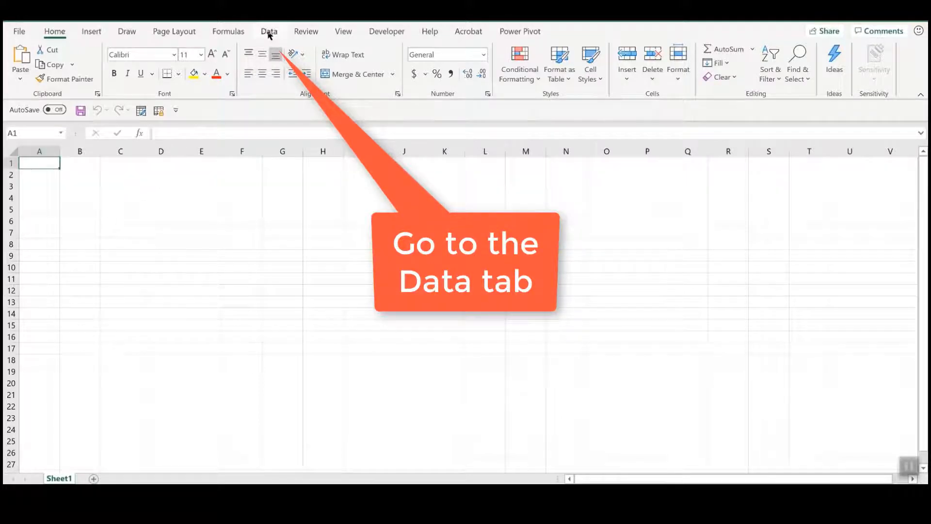
{"action": "left_click", "coordinate": [269, 33]}
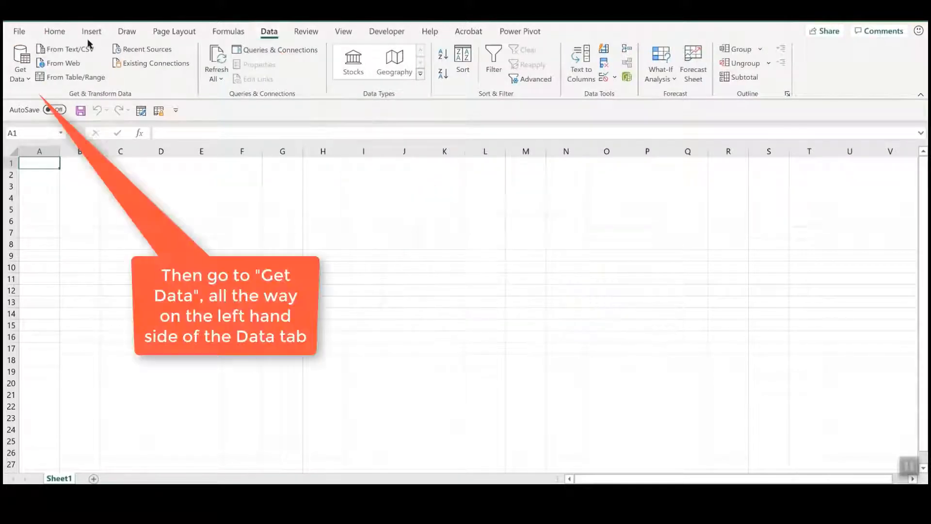
{"action": "left_click", "coordinate": [18, 82]}
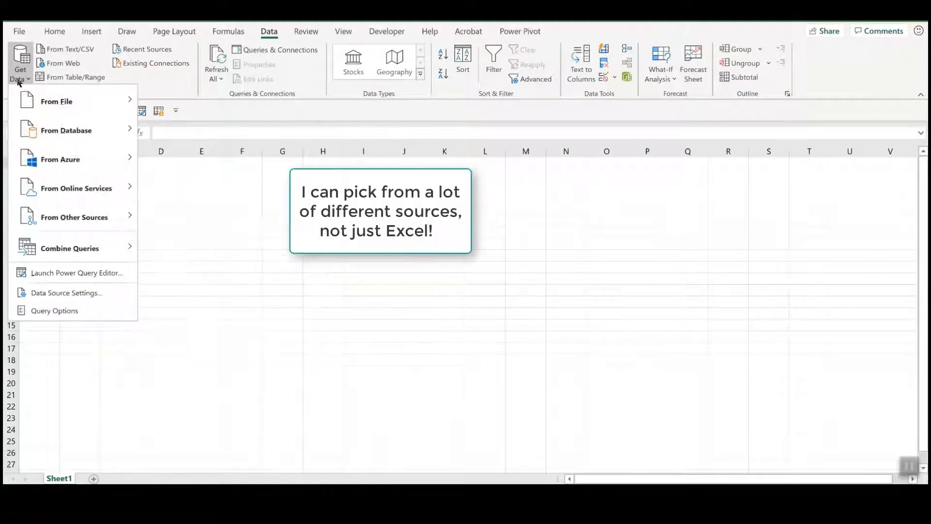
{"action": "mouse_move", "coordinate": [37, 100]}
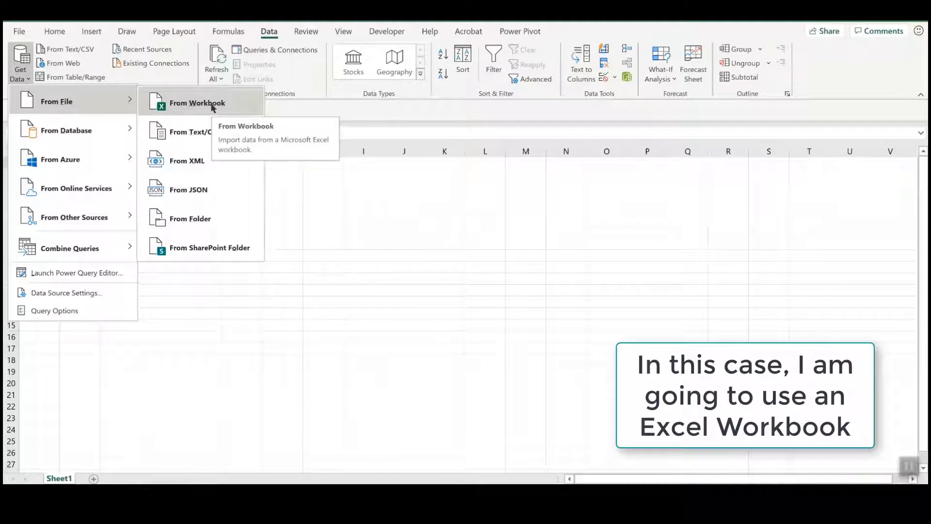
{"action": "left_click", "coordinate": [212, 105]}
{"action": "left_click", "coordinate": [255, 86]}
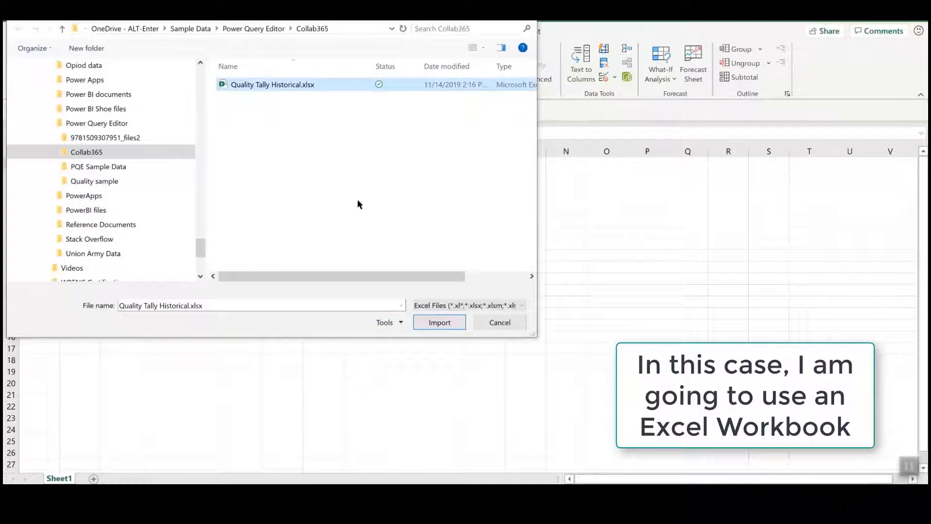
{"action": "left_click", "coordinate": [428, 325]}
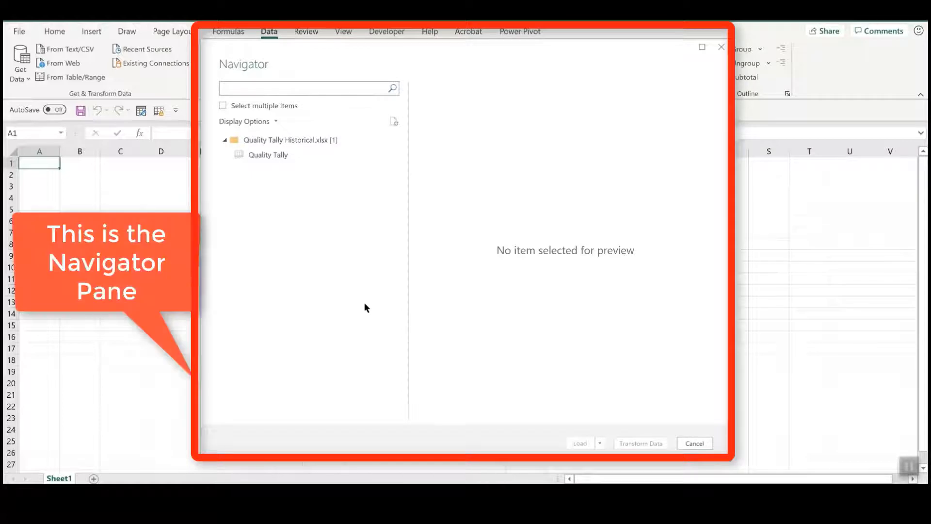
{"action": "left_click", "coordinate": [266, 155]}
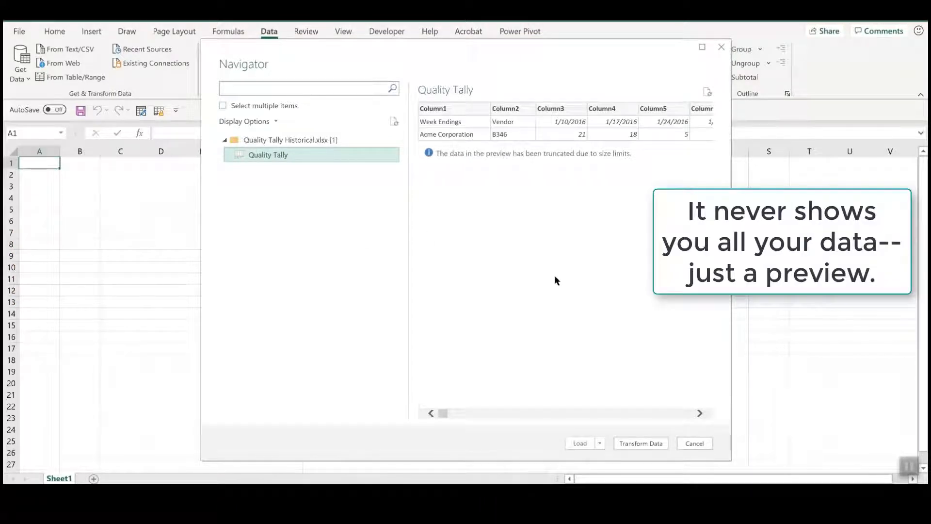
{"action": "left_click", "coordinate": [639, 444]}
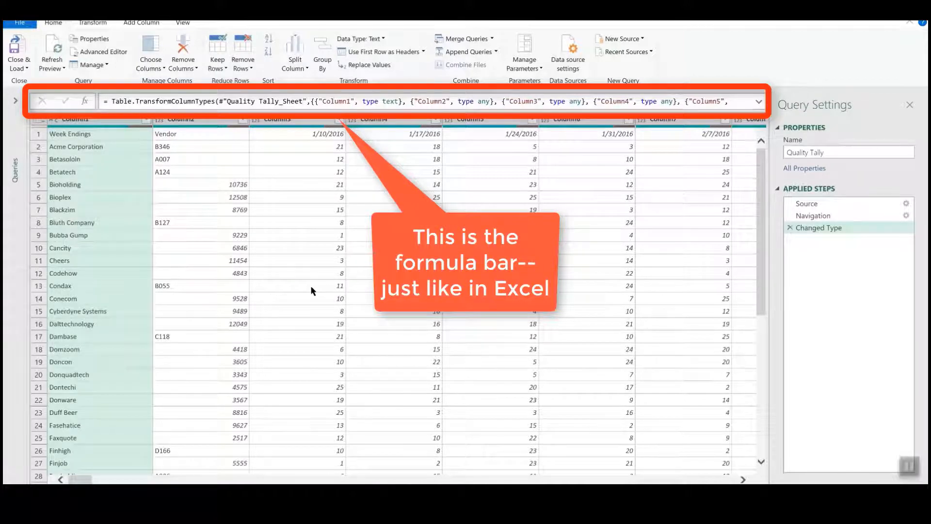
Step: Expand the list of queries and review the Navigation and Source applied steps of the Quality Tally query
{"action": "left_click", "coordinate": [16, 103]}
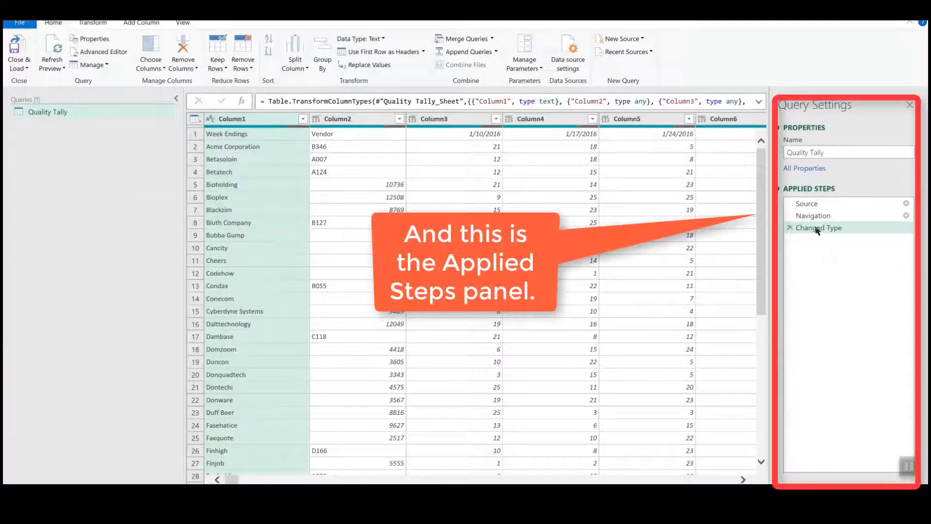
{"action": "left_click", "coordinate": [817, 220]}
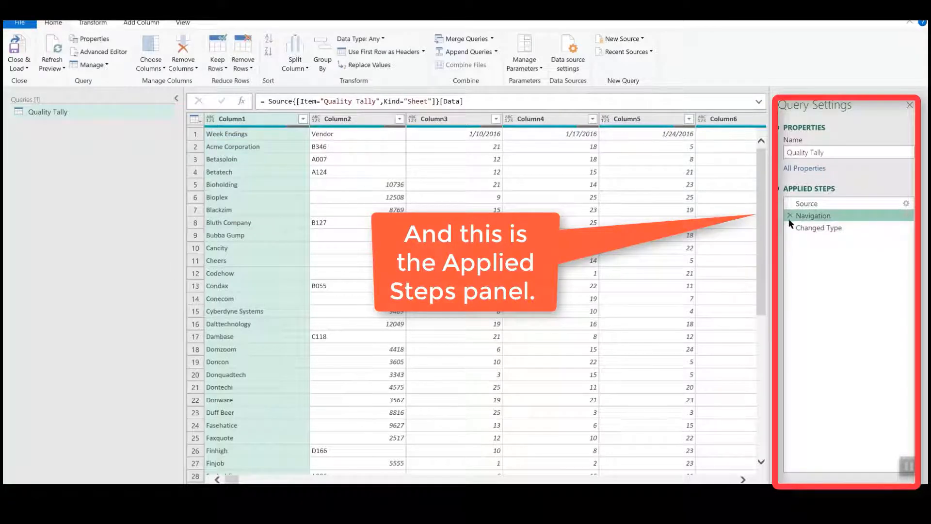
{"action": "left_click", "coordinate": [800, 206]}
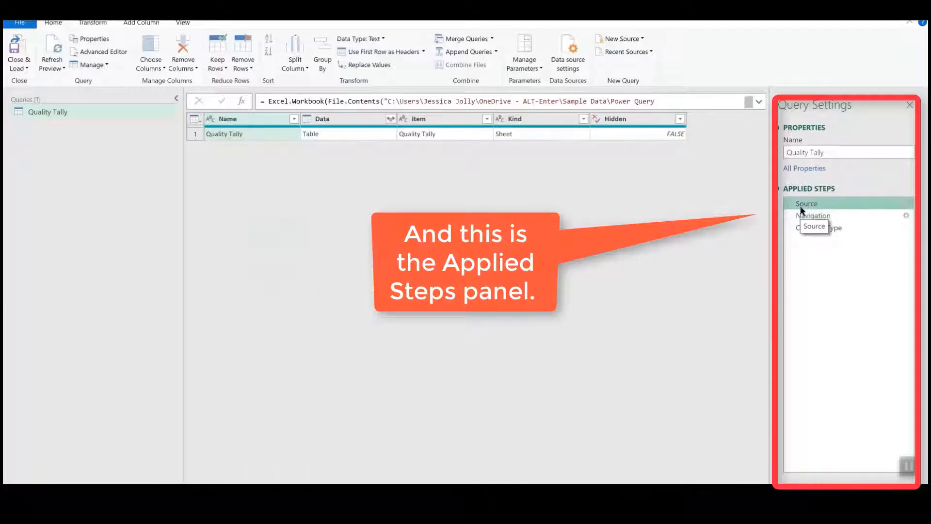
{"action": "left_click", "coordinate": [803, 217]}
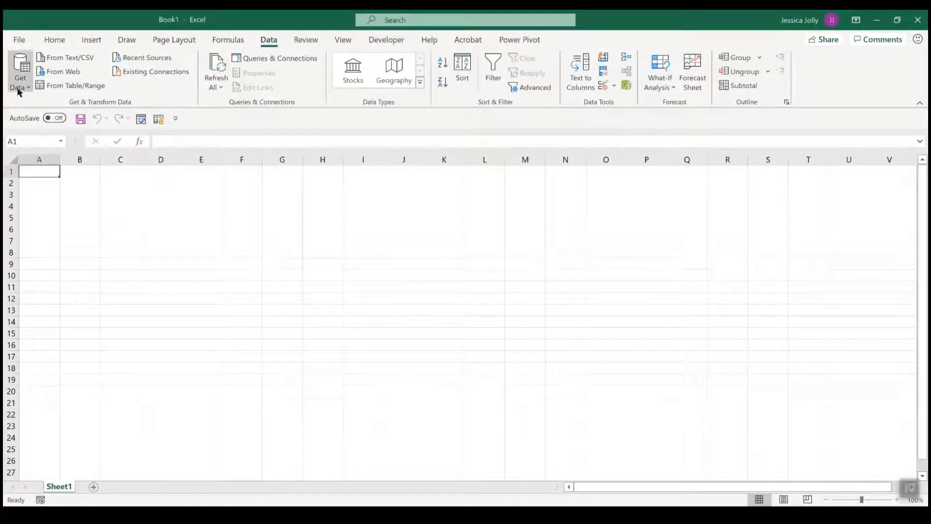
Step: Import the Quality Tally sheet from Quality Tally Historical.xlsx in the Quality sample folder into the Power Query Editor
{"action": "left_click", "coordinate": [18, 91]}
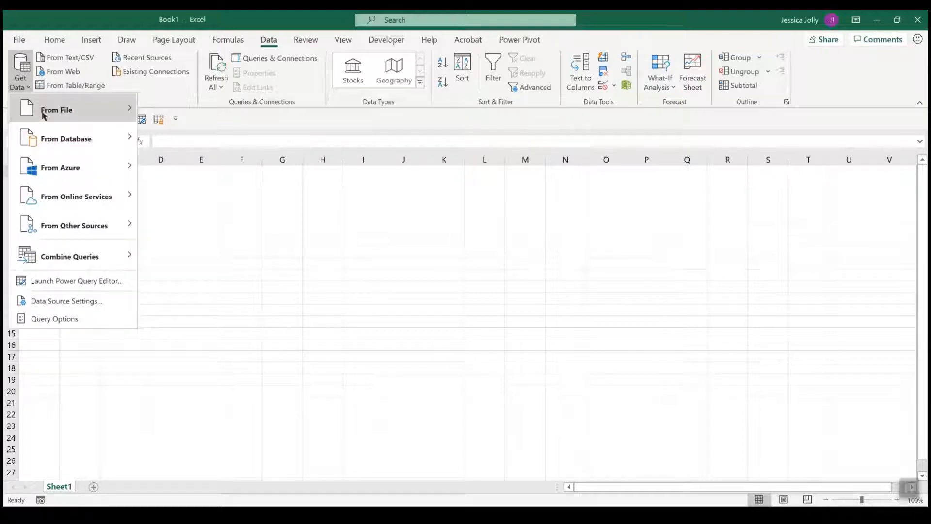
{"action": "mouse_move", "coordinate": [48, 109]}
{"action": "left_click", "coordinate": [185, 112]}
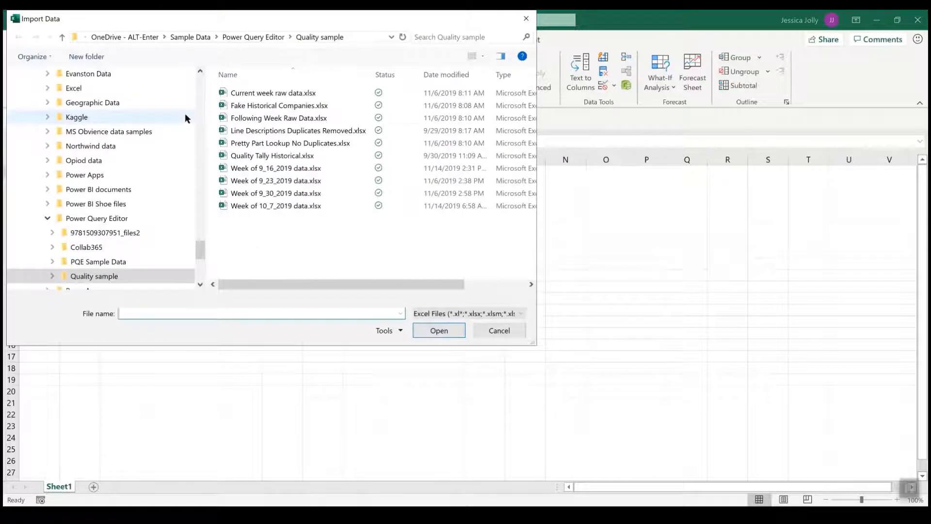
{"action": "left_click", "coordinate": [269, 156]}
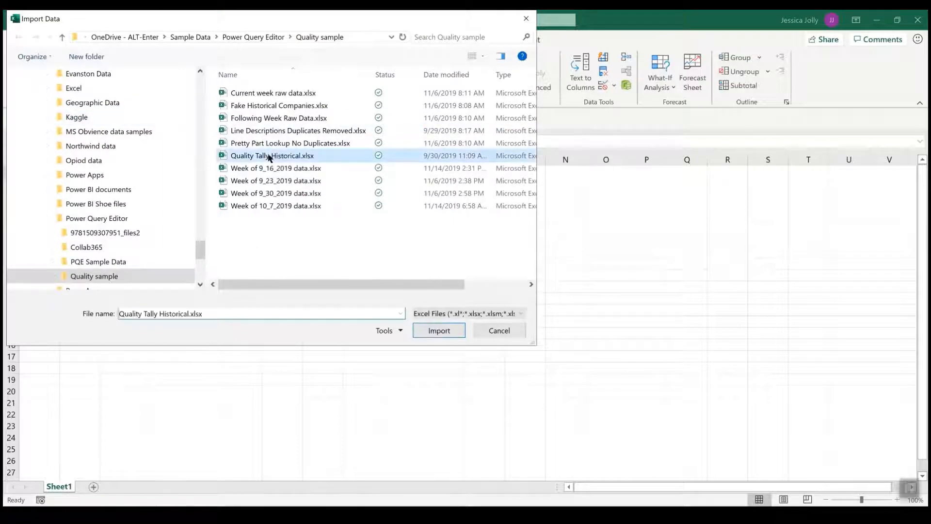
{"action": "left_click", "coordinate": [435, 333]}
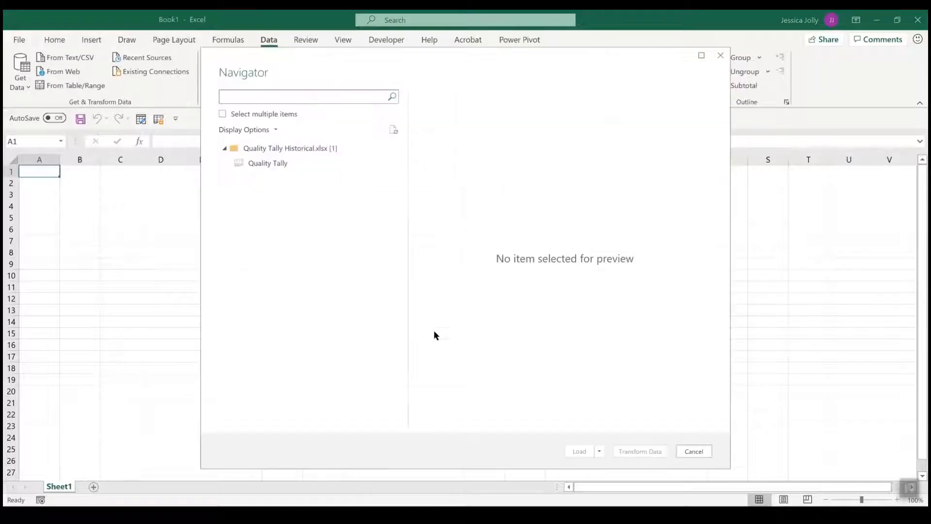
{"action": "left_click", "coordinate": [266, 165]}
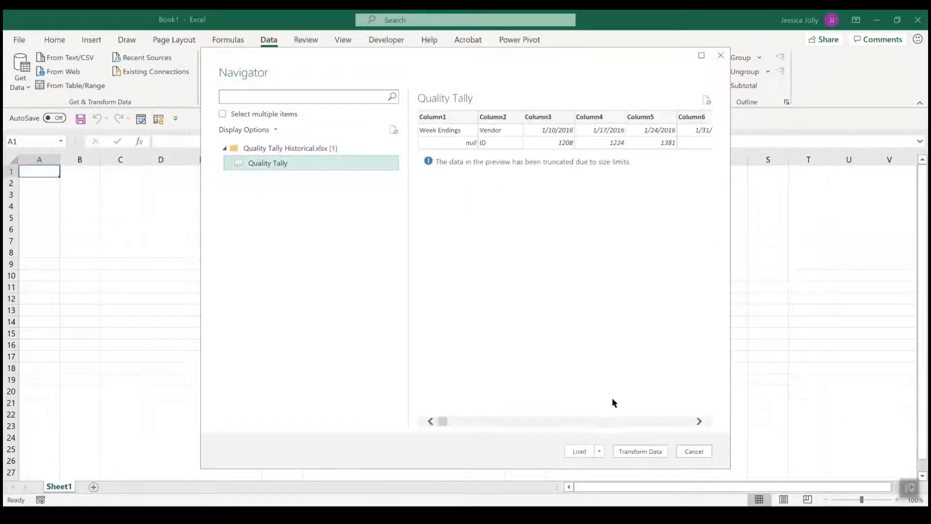
{"action": "left_click", "coordinate": [639, 451]}
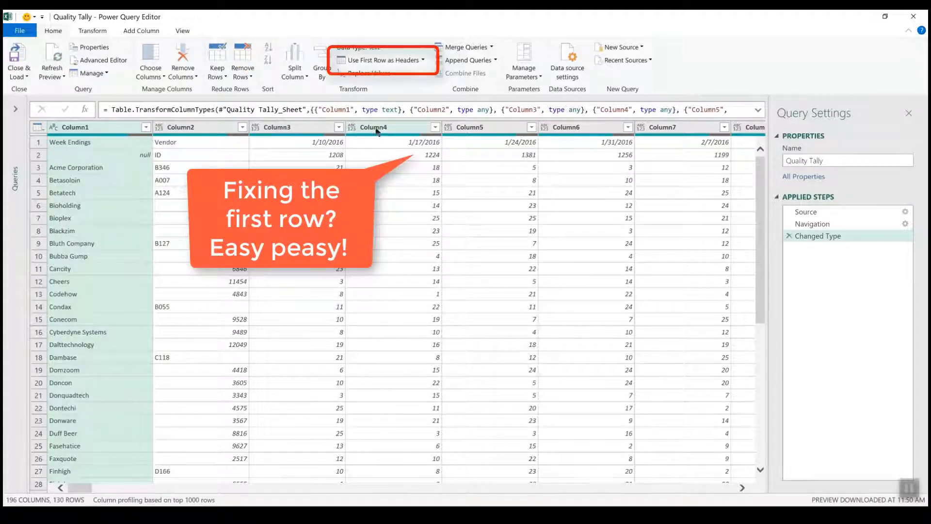
Step: Promote the first row to column headers and remove the top 1 row, which holds the weekly summary
{"action": "left_click", "coordinate": [374, 61]}
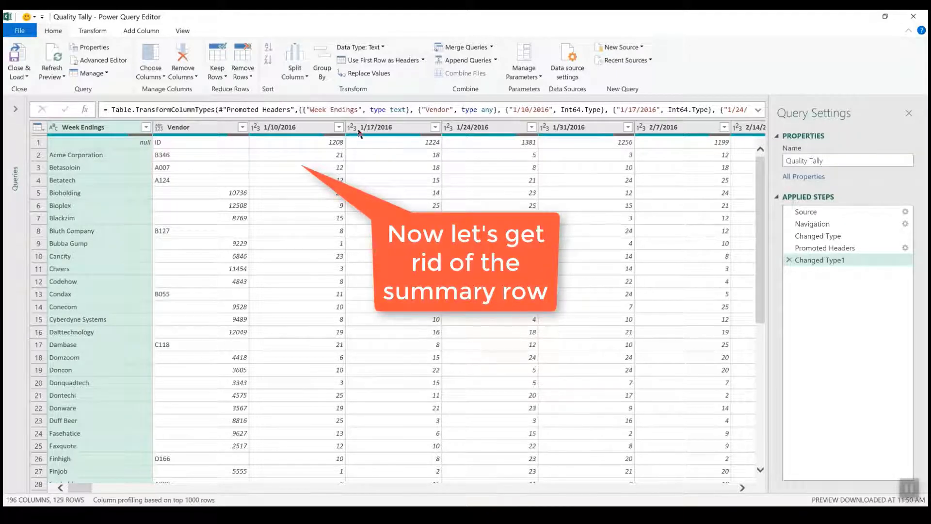
{"action": "left_click", "coordinate": [241, 74]}
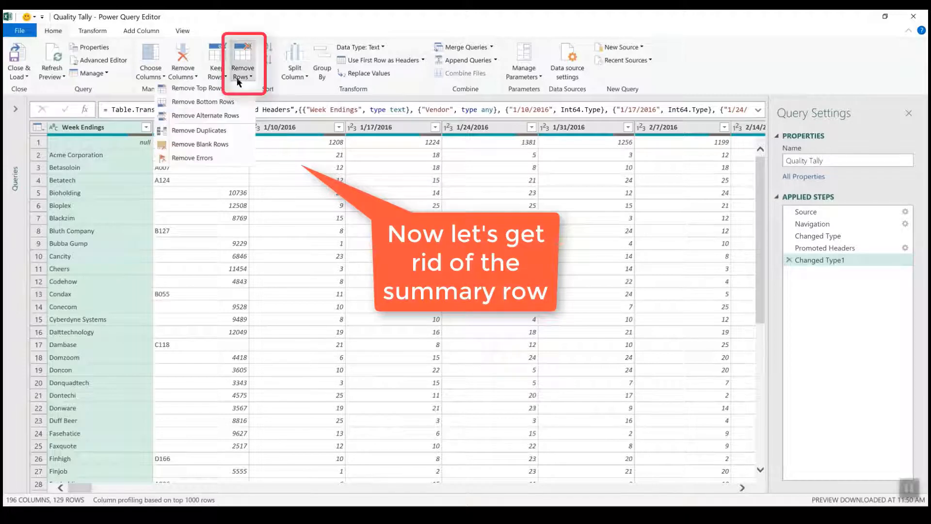
{"action": "left_click", "coordinate": [202, 88]}
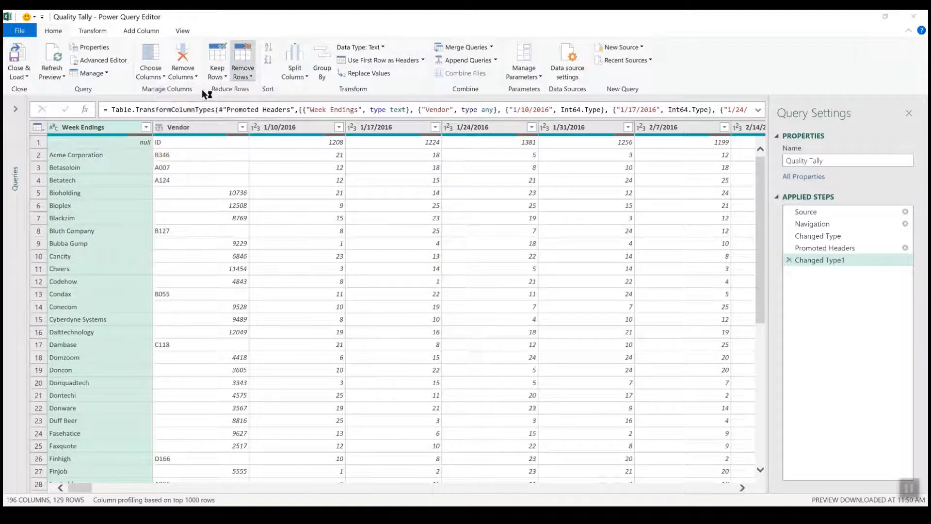
{"action": "type", "text": "1"}
{"action": "left_click", "coordinate": [599, 302]}
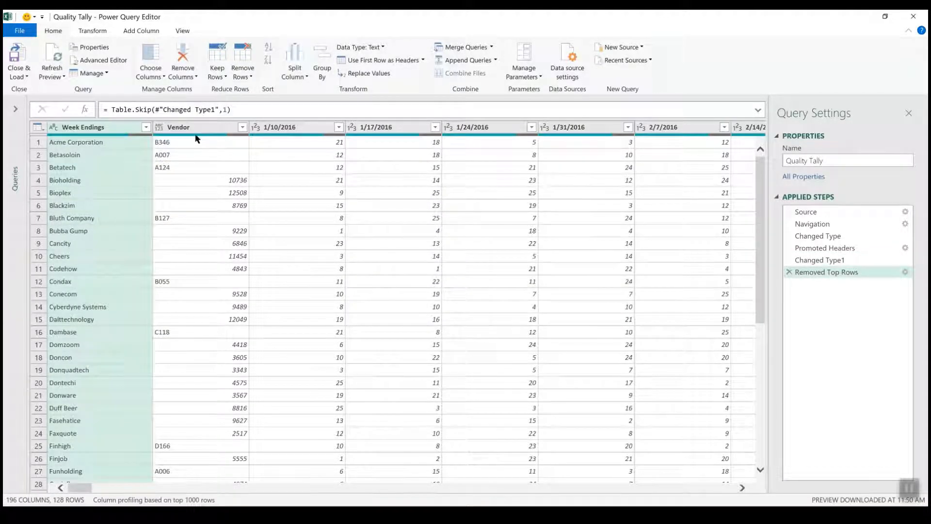
Step: Rename the Week Endings column as Vendor Name and the Vendor column as Vendor ID
{"action": "double_click", "coordinate": [76, 127]}
{"action": "type", "text": "Vendor Name"}
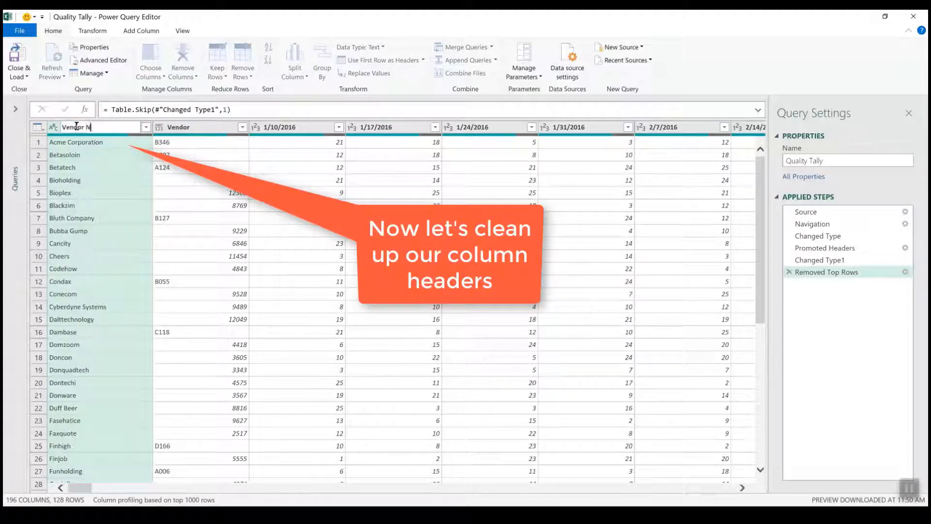
{"action": "key", "text": "Return"}
{"action": "double_click", "coordinate": [187, 128]}
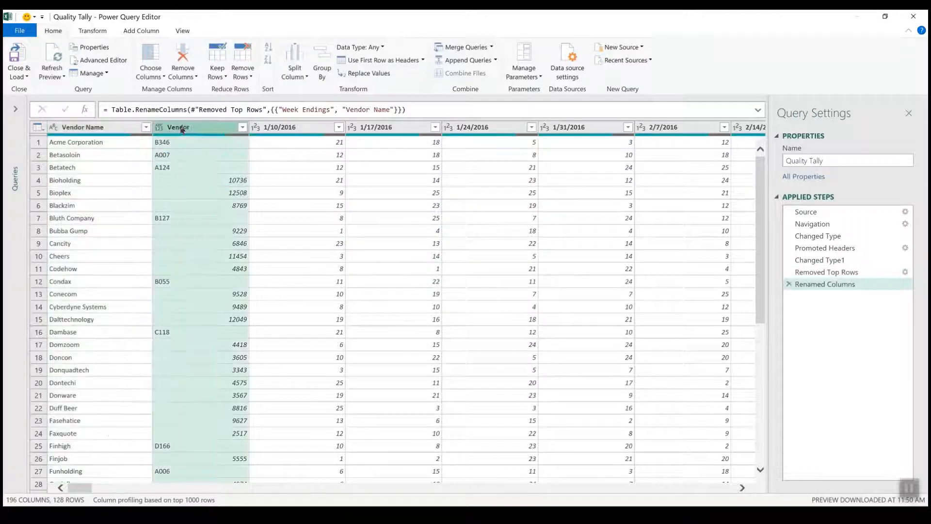
{"action": "type", "text": "Vendor ID"}
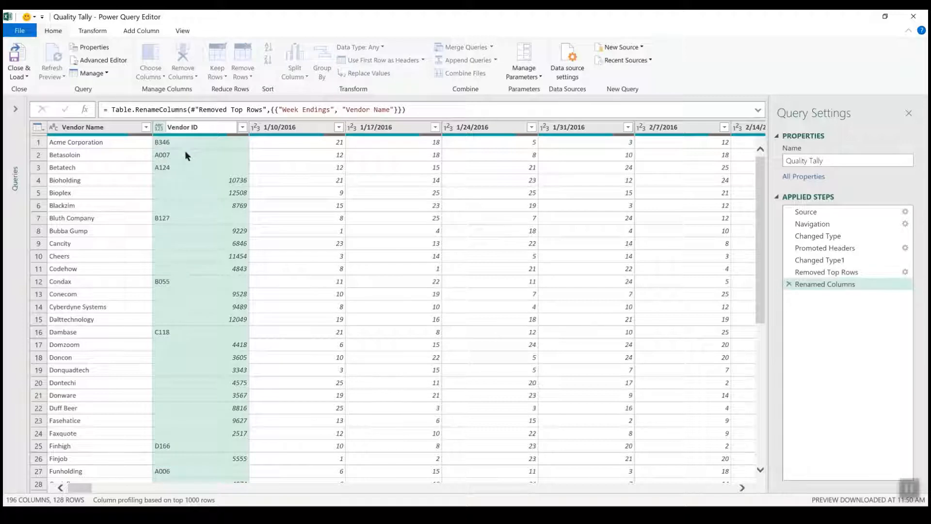
{"action": "key", "text": "Return"}
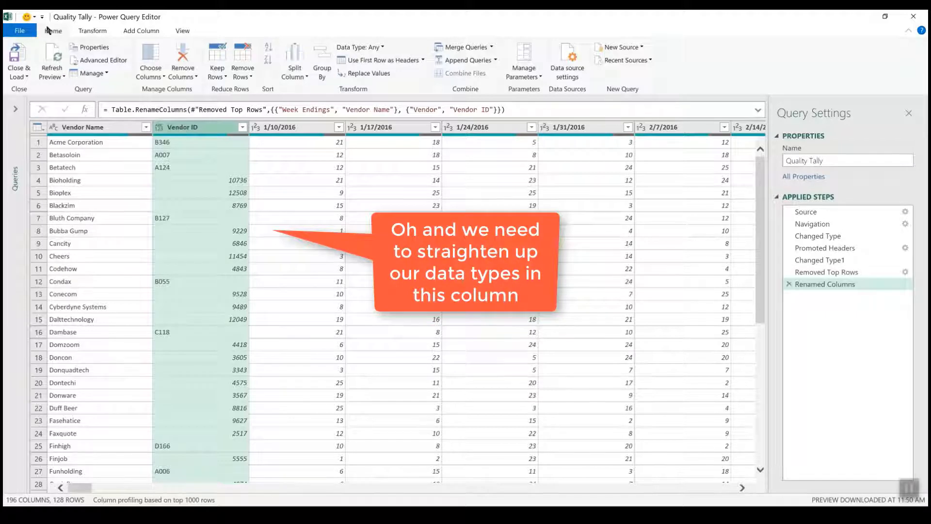
Step: Change the data type of the Vendor ID column to Text
{"action": "left_click", "coordinate": [90, 33]}
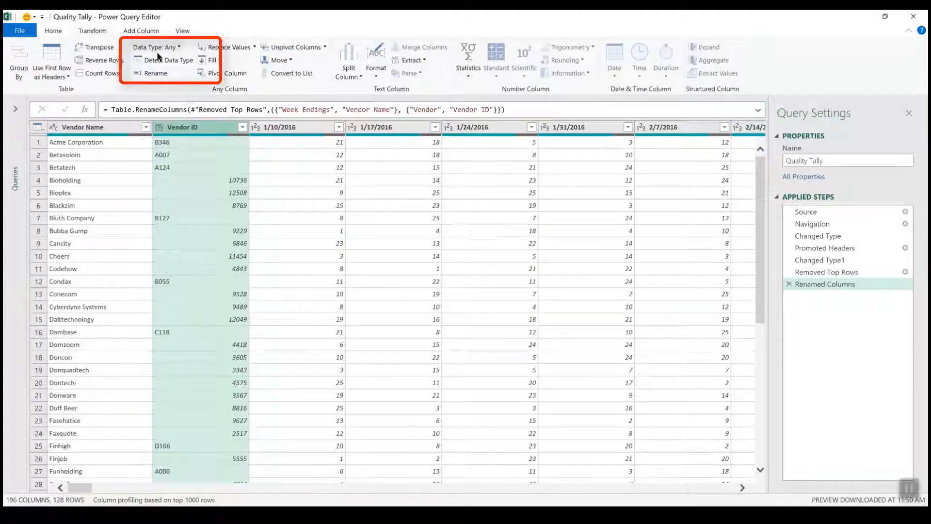
{"action": "left_click", "coordinate": [180, 48]}
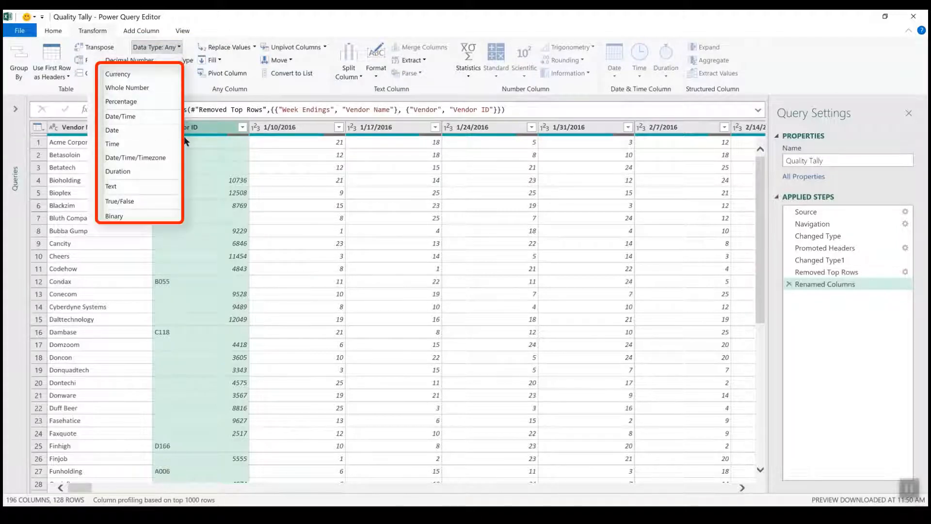
{"action": "left_click", "coordinate": [133, 186]}
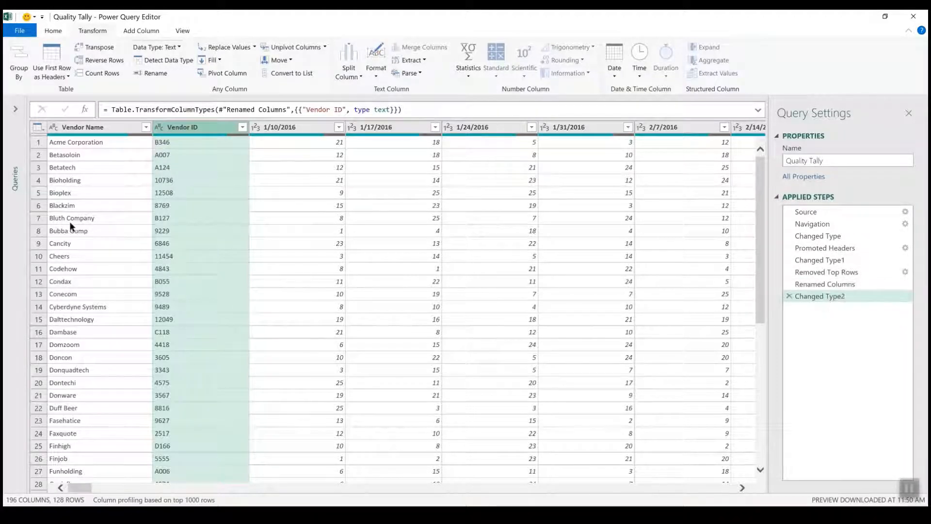
Step: Unpivot all columns other than Vendor Name and Vendor ID
{"action": "left_click", "coordinate": [88, 128]}
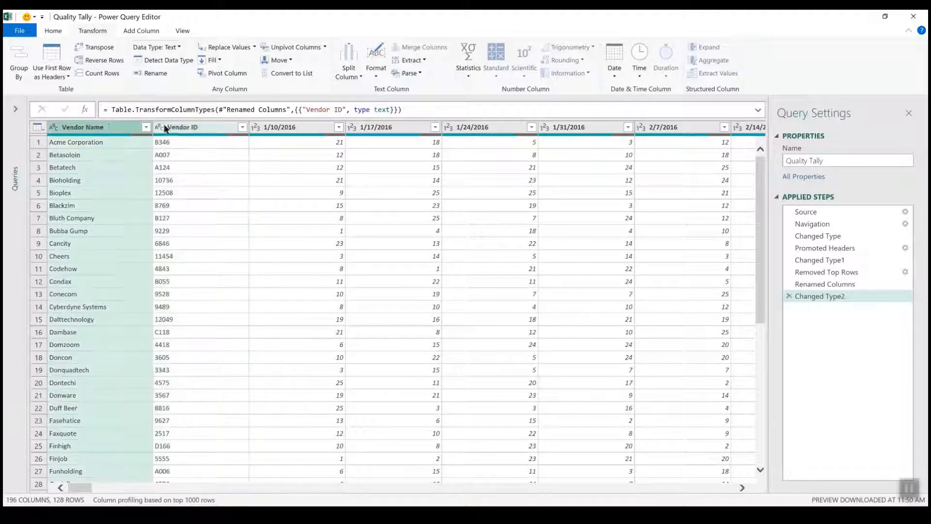
{"action": "left_click", "coordinate": [190, 128], "text": "ctrl"}
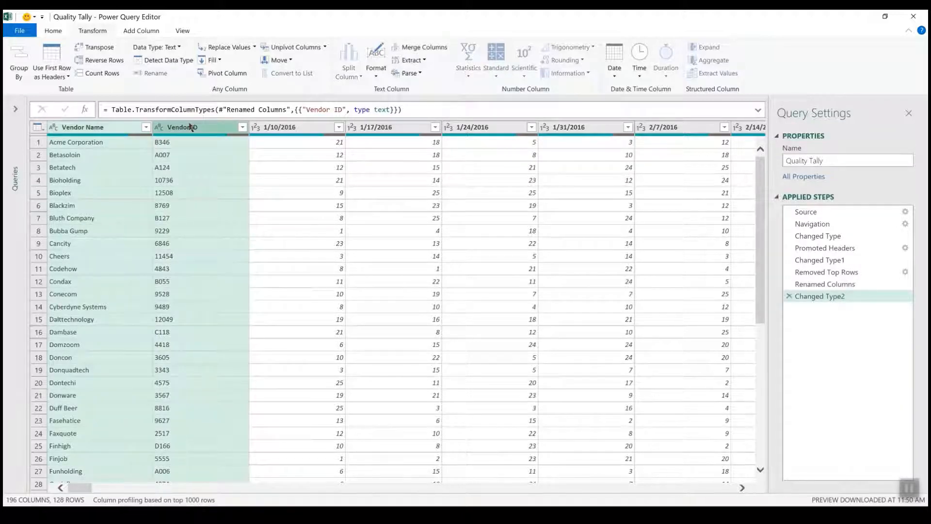
{"action": "left_click", "coordinate": [325, 44]}
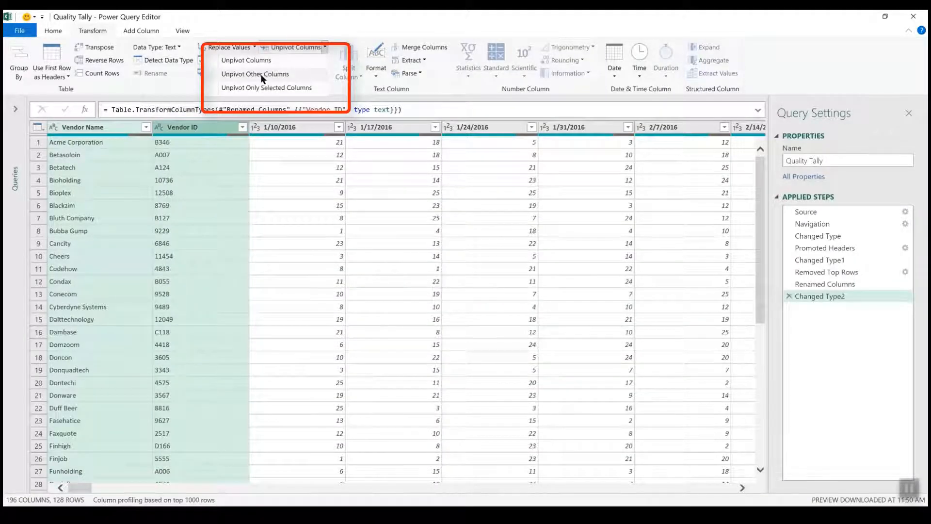
{"action": "left_click", "coordinate": [261, 75]}
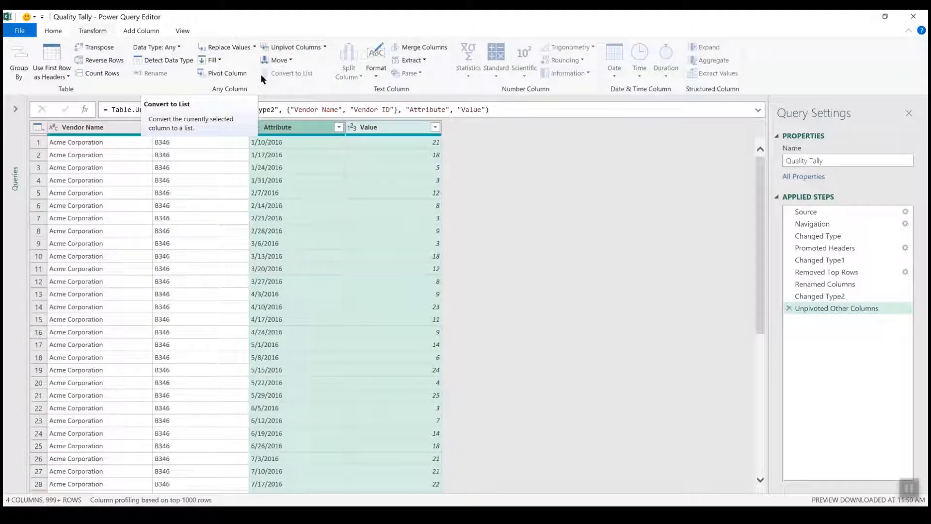
Step: Rename the Attribute column as Week Beginning and the Value column as Number of Incidents
{"action": "double_click", "coordinate": [277, 128]}
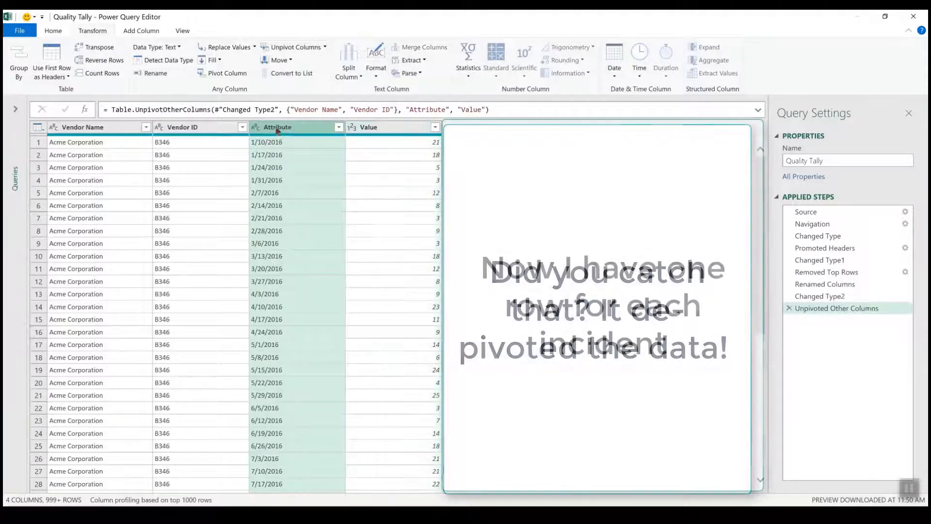
{"action": "type", "text": "Week Beginnin"}
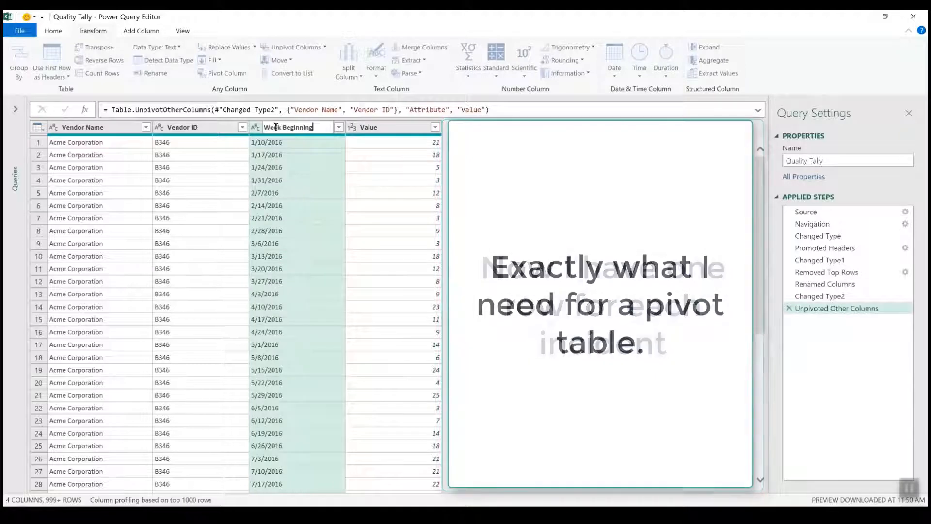
{"action": "type", "text": "g"}
{"action": "double_click", "coordinate": [369, 129]}
{"action": "type", "text": "Number of Incidents"}
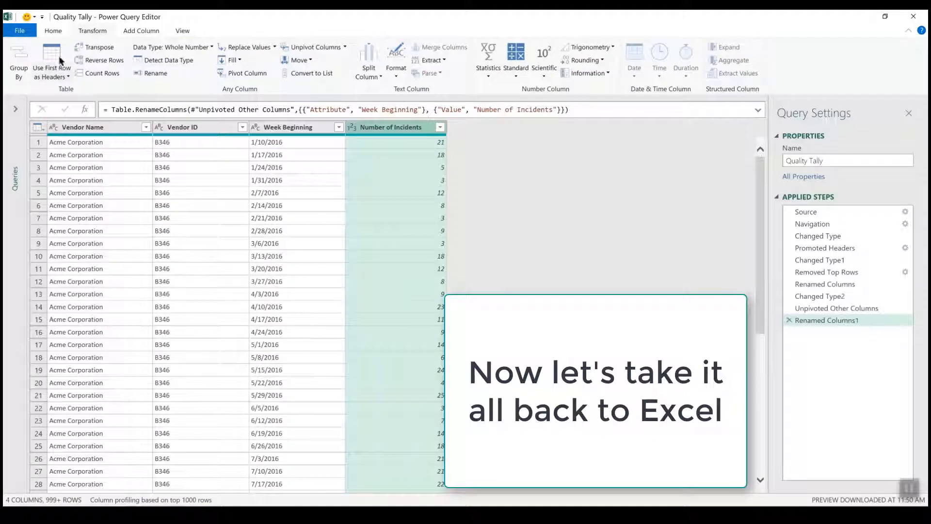
Step: Close the query editor and load the Quality Tally query's data back into Excel
{"action": "left_click", "coordinate": [53, 31]}
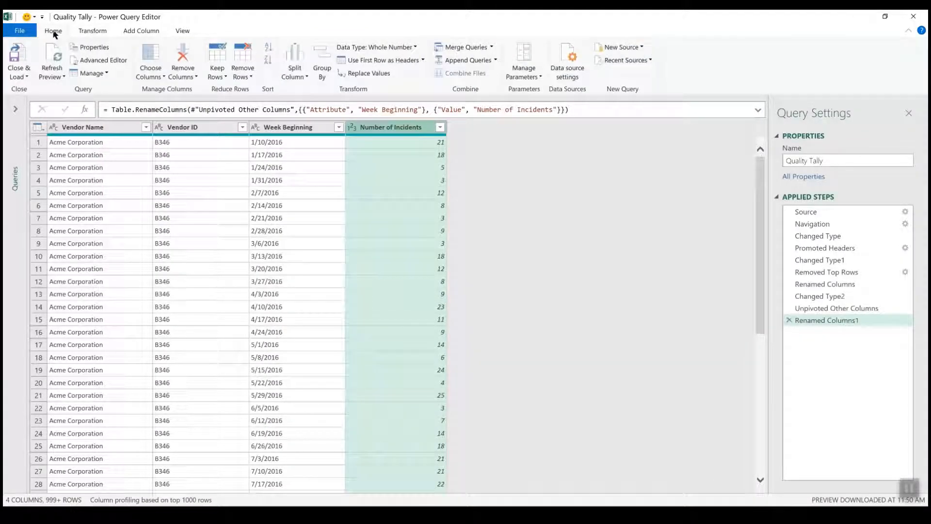
{"action": "left_click", "coordinate": [20, 77]}
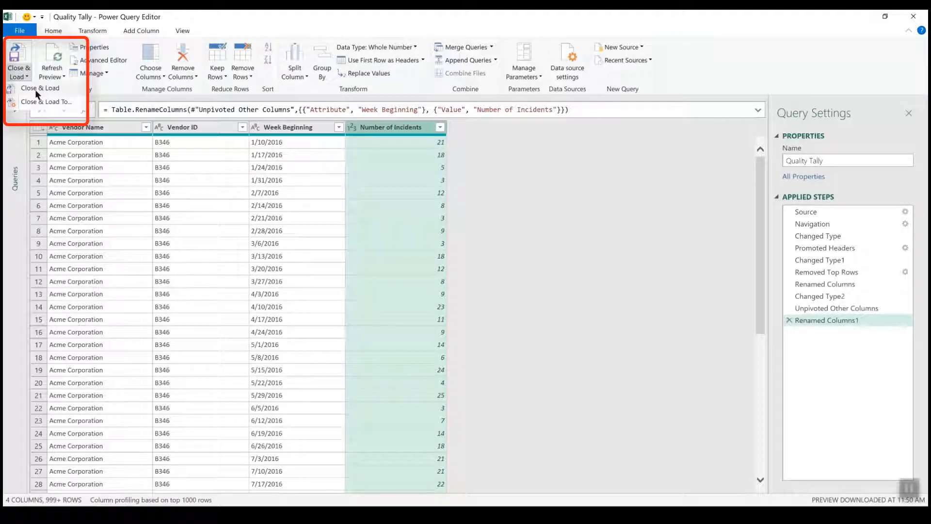
{"action": "left_click", "coordinate": [36, 91]}
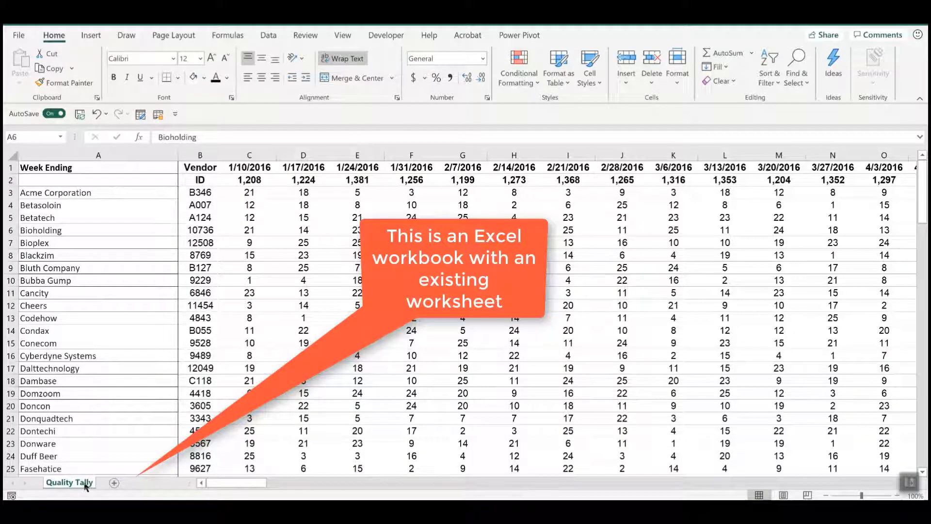
Step: Bring the Quality Tally sheet's data into Power Query as a table covering $A$1:$GN$101 with headers
{"action": "left_click", "coordinate": [275, 40]}
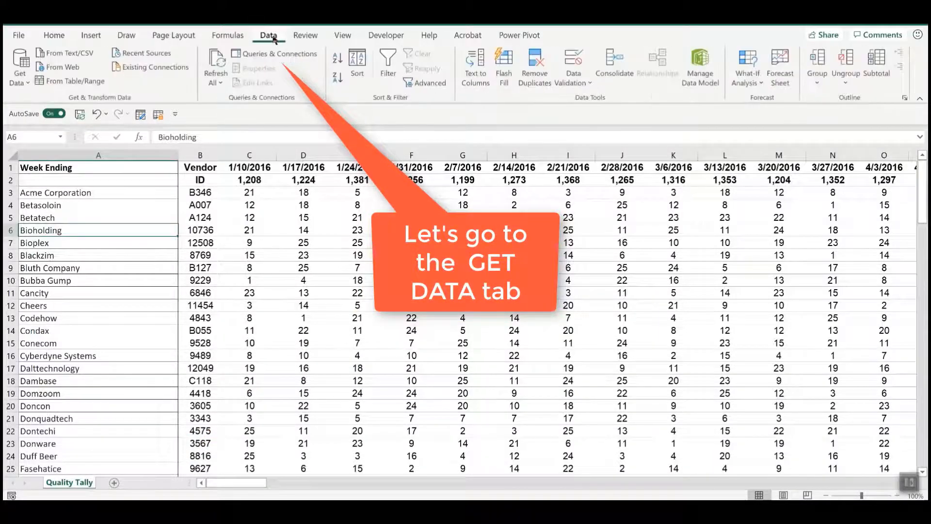
{"action": "left_click", "coordinate": [88, 85]}
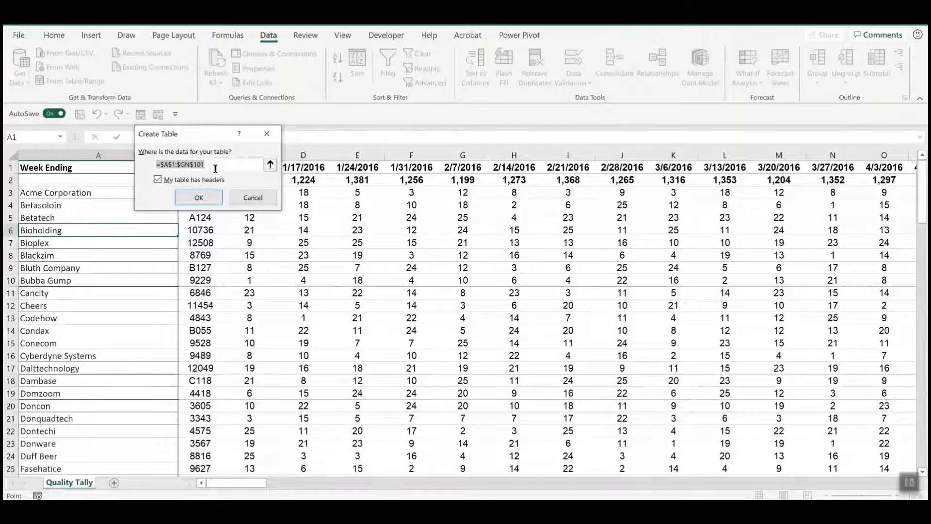
{"action": "left_click", "coordinate": [200, 198]}
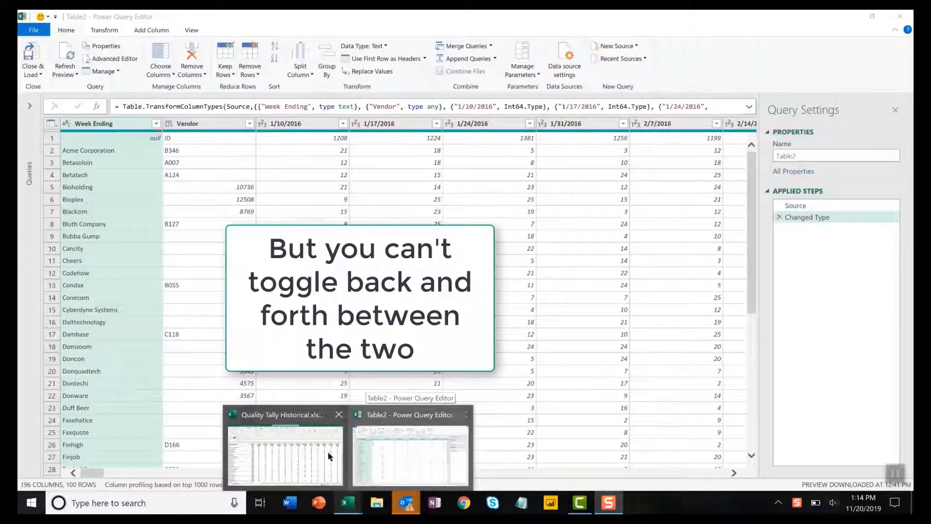
Step: Try to switch between the Quality Tally Historical workbook window and the open Power Query Editor
{"action": "left_click", "coordinate": [306, 453]}
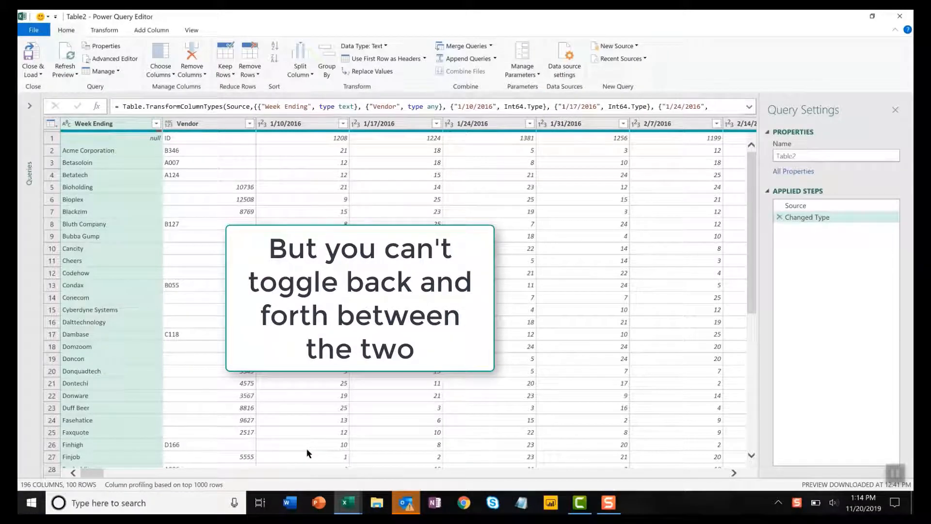
{"action": "left_click", "coordinate": [348, 503]}
{"action": "left_click", "coordinate": [395, 456]}
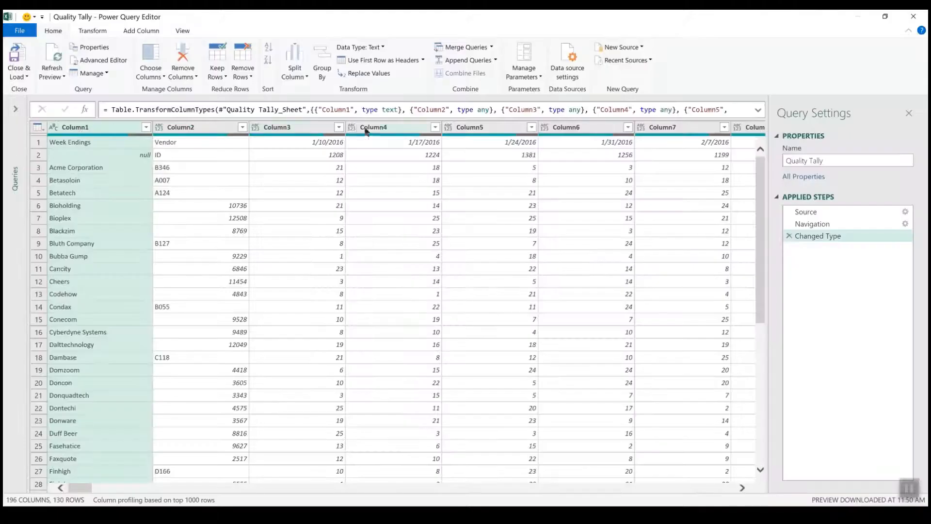
Step: Use the first row as column headers and remove the top 1 row from the Quality Tally query
{"action": "left_click", "coordinate": [373, 58]}
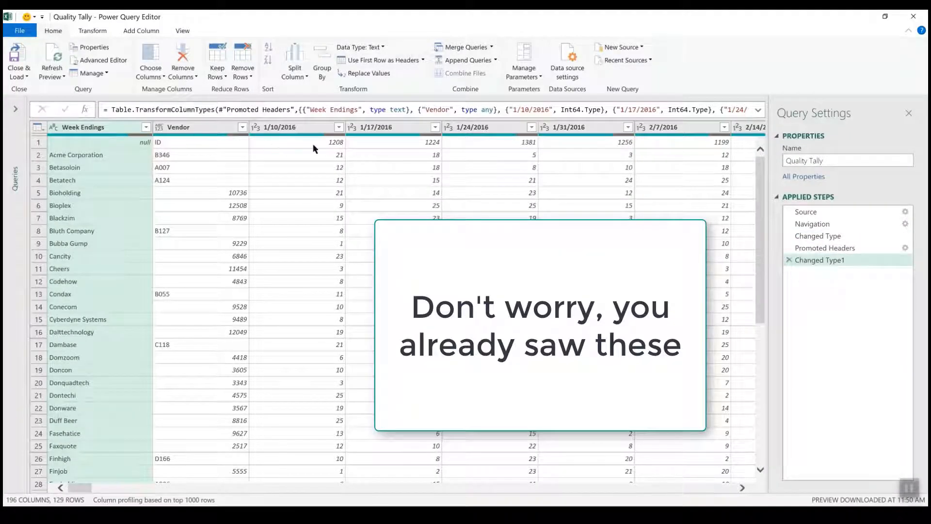
{"action": "left_click", "coordinate": [245, 78]}
{"action": "left_click", "coordinate": [209, 93]}
{"action": "type", "text": "1"}
{"action": "key", "text": "Return"}
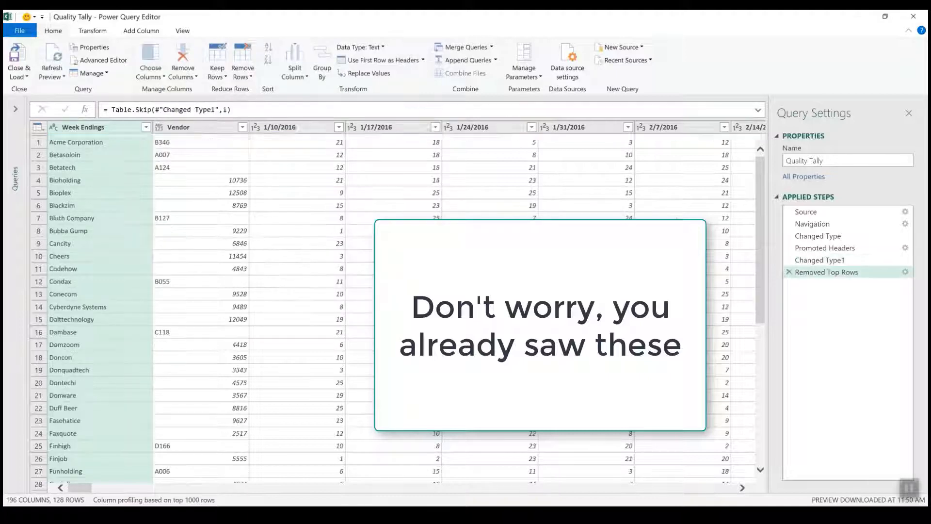
Step: Rename the Week Endings column as Vendor Name and the Vendor column as Vendor ID
{"action": "double_click", "coordinate": [82, 127]}
{"action": "type", "text": "Vendor Name"}
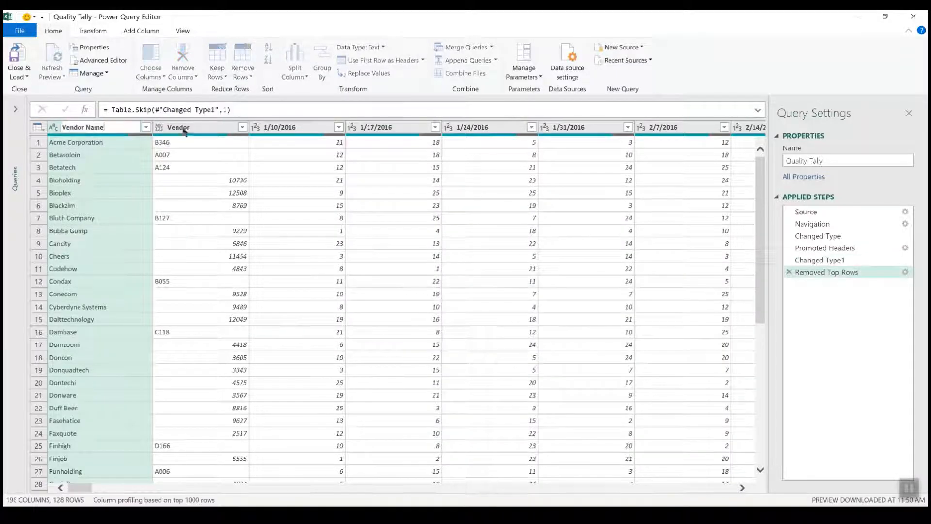
{"action": "key", "text": "Return"}
{"action": "double_click", "coordinate": [179, 127]}
{"action": "type", "text": "Vendor ID"}
{"action": "key", "text": "Return"}
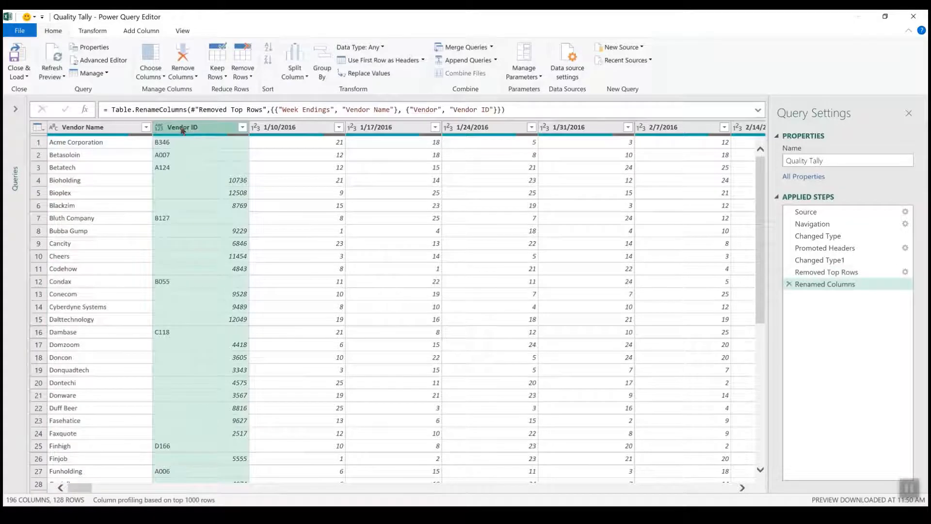
Step: Set the Vendor ID column's data type to Text and select the Vendor Name and Vendor ID columns together
{"action": "left_click", "coordinate": [92, 31]}
{"action": "left_click", "coordinate": [177, 47]}
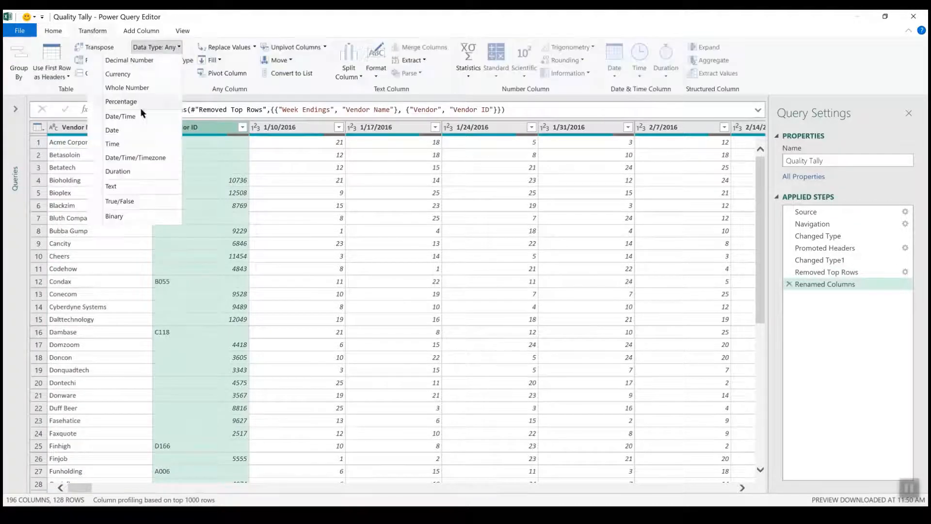
{"action": "left_click", "coordinate": [134, 187]}
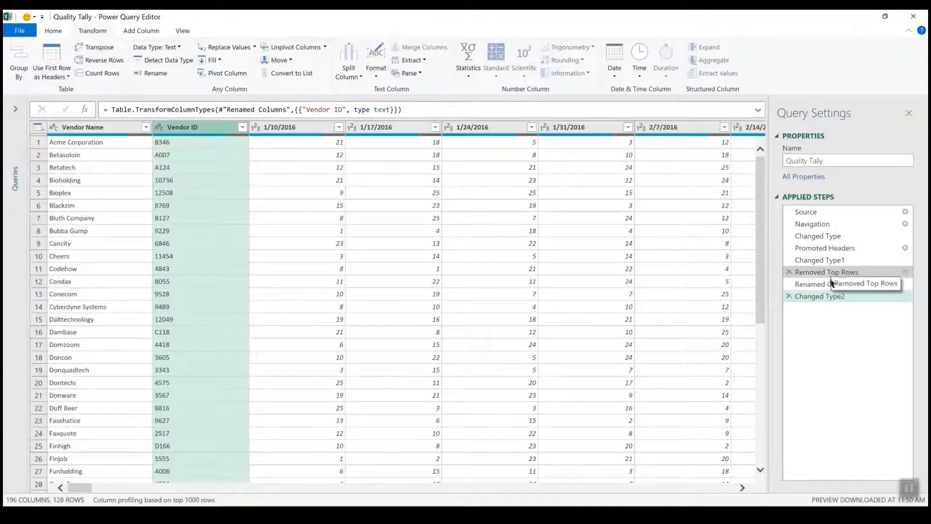
{"action": "left_click", "coordinate": [93, 127]}
{"action": "left_click", "coordinate": [187, 127], "text": "ctrl"}
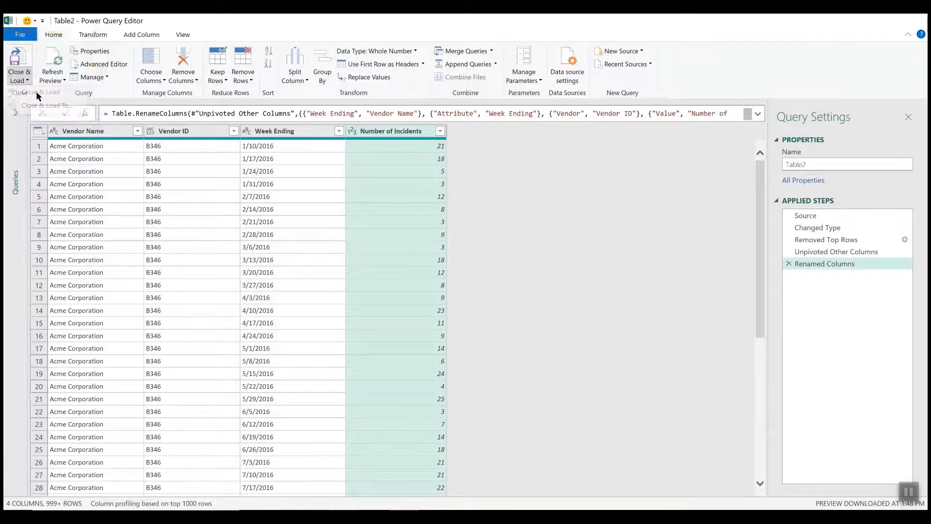
Step: Load the transformed Table2 query into the workbook and widen the Queries & Connections pane
{"action": "left_click", "coordinate": [36, 92]}
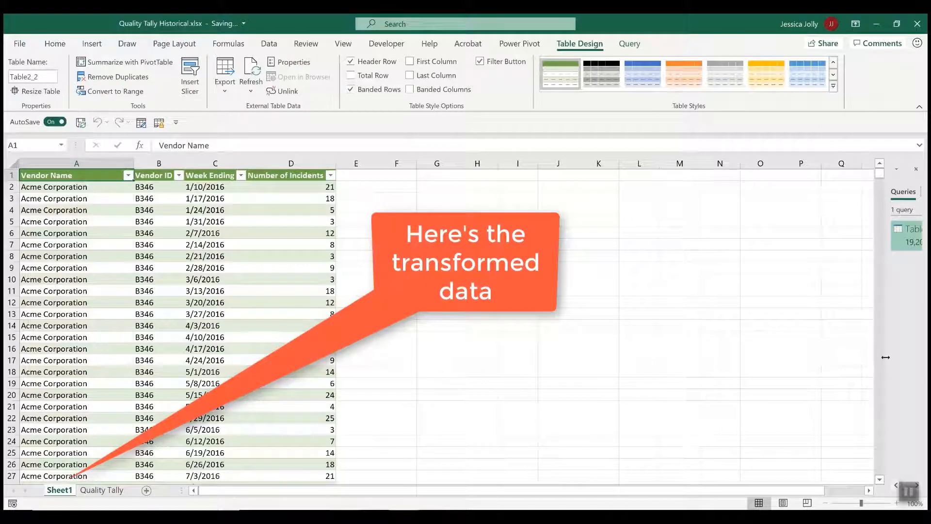
{"action": "left_click_drag", "start_coordinate": [886, 357], "coordinate": [691, 369]}
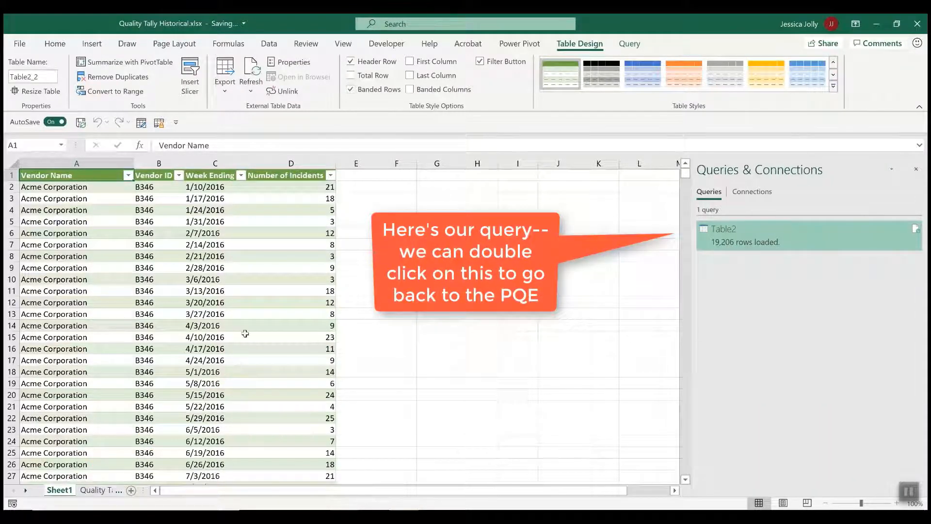
Step: Check the original data on the Quality Tally sheet and rename Sheet1 as PQE Transformed
{"action": "left_click", "coordinate": [102, 490]}
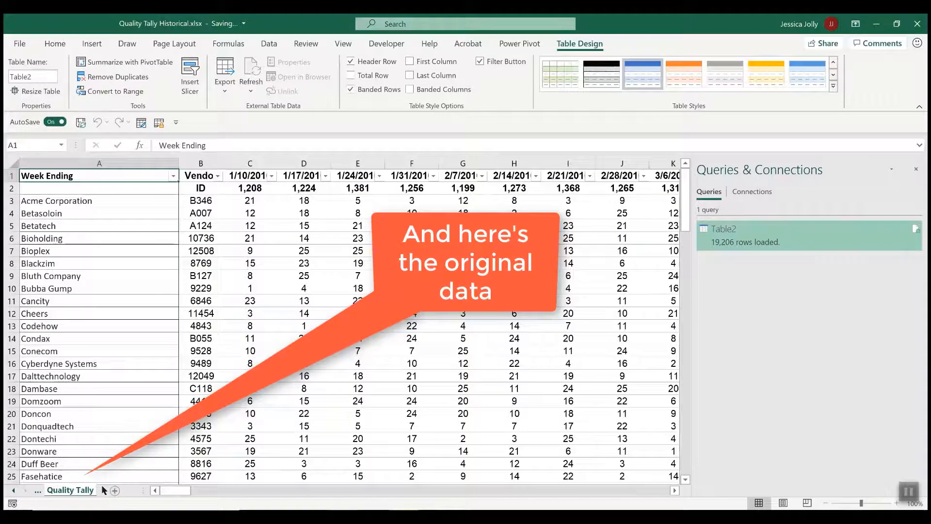
{"action": "left_click", "coordinate": [37, 489]}
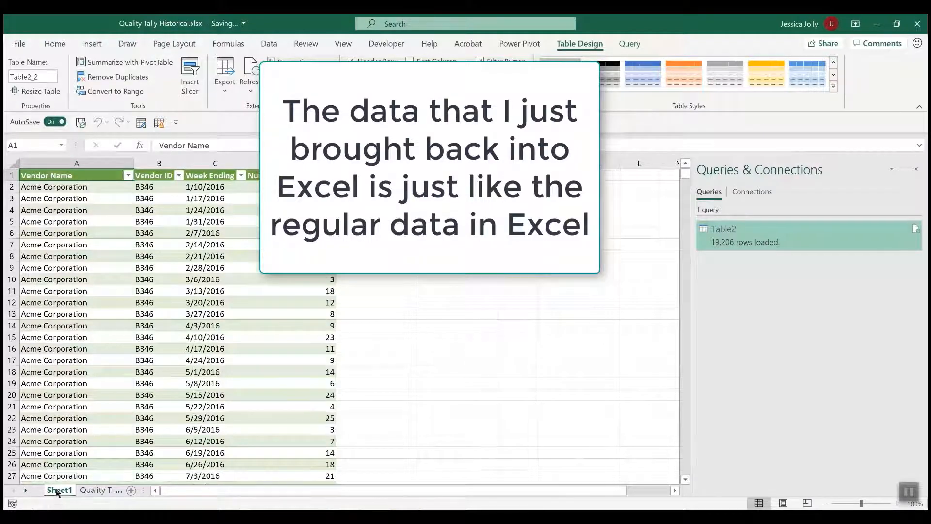
{"action": "double_click", "coordinate": [57, 490]}
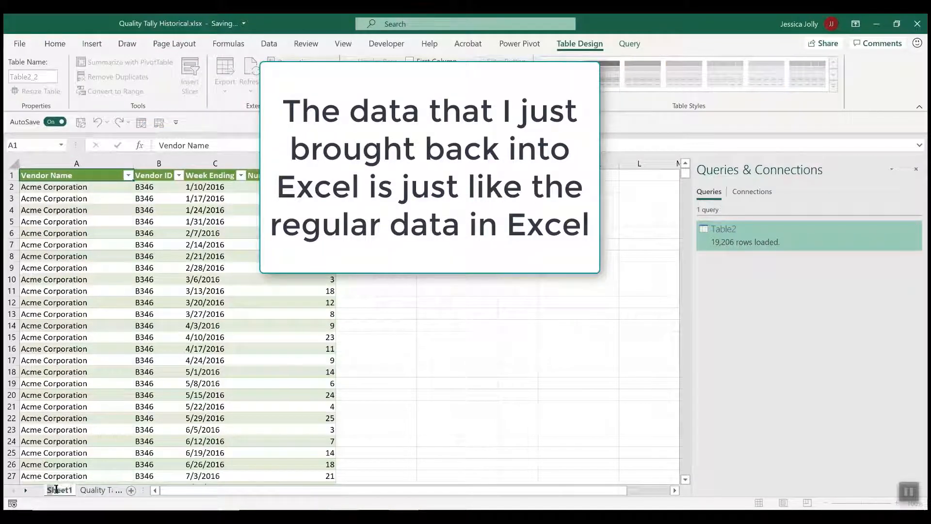
{"action": "type", "text": "PQE"}
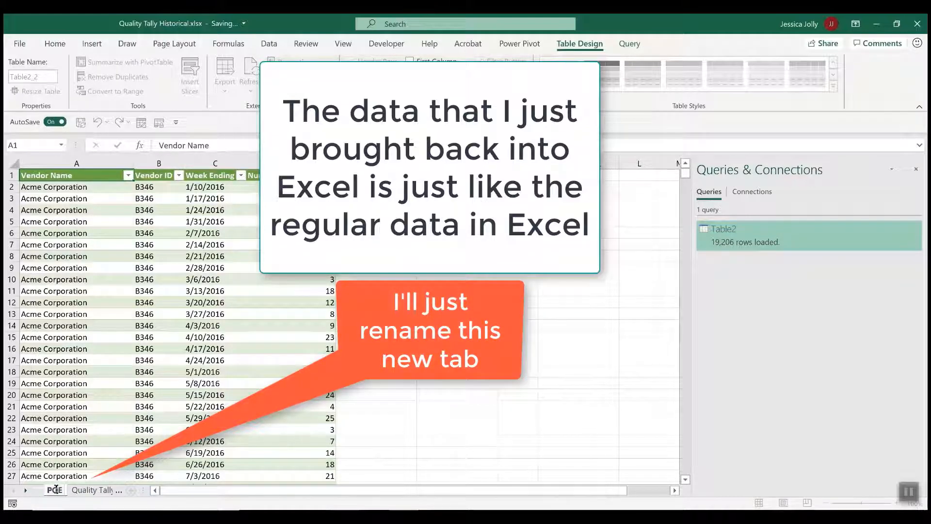
{"action": "type", "text": " Transformed"}
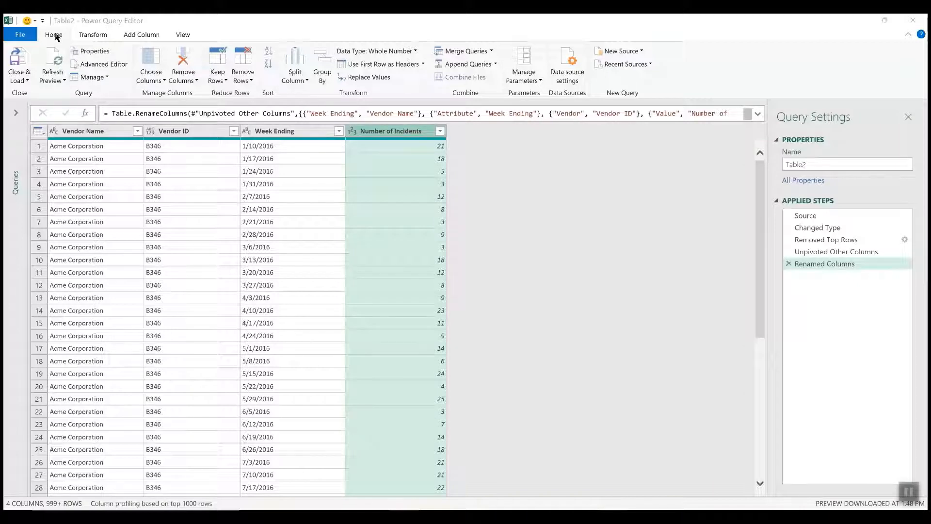
Step: Open the Advanced Editor for the Table2 query to view its code
{"action": "left_click", "coordinate": [100, 67]}
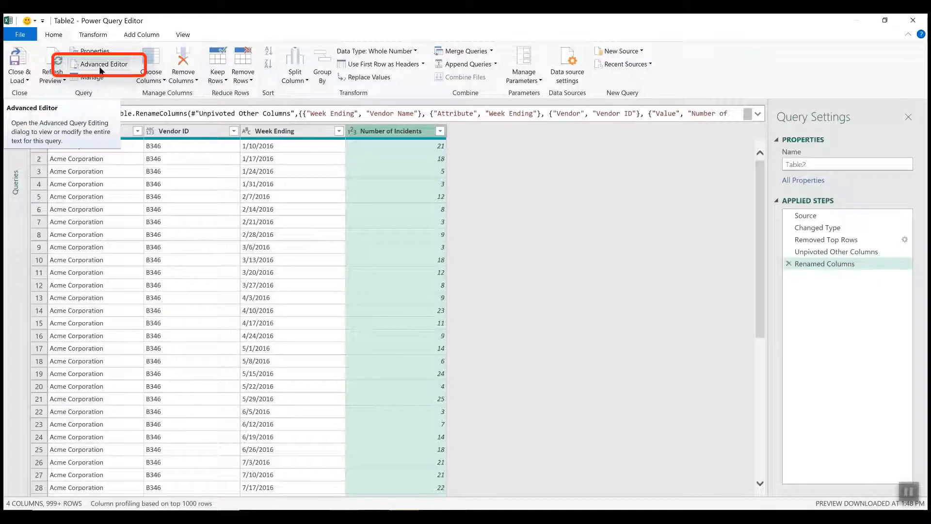
{"action": "left_click", "coordinate": [100, 69]}
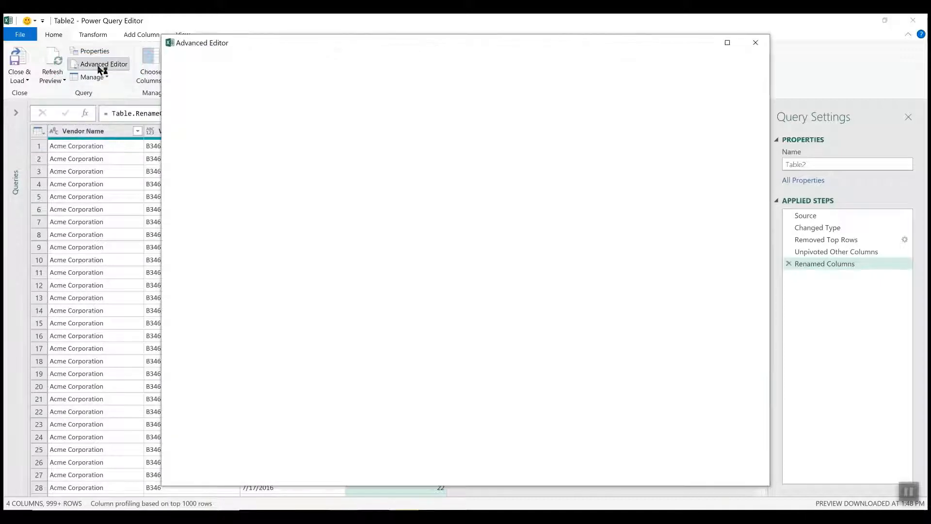
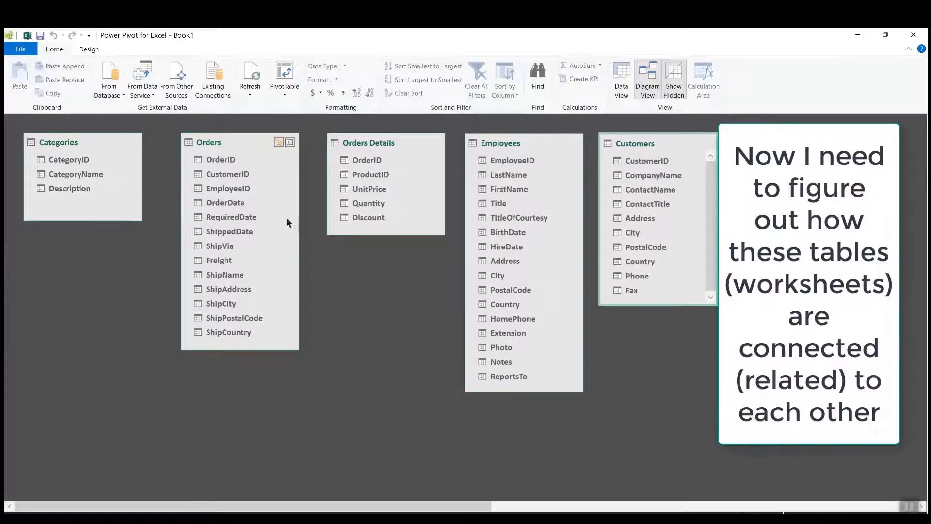
Step: Create a relationship from OrderID in the Orders table to OrderID in the Orders Details table
{"action": "left_click", "coordinate": [228, 159]}
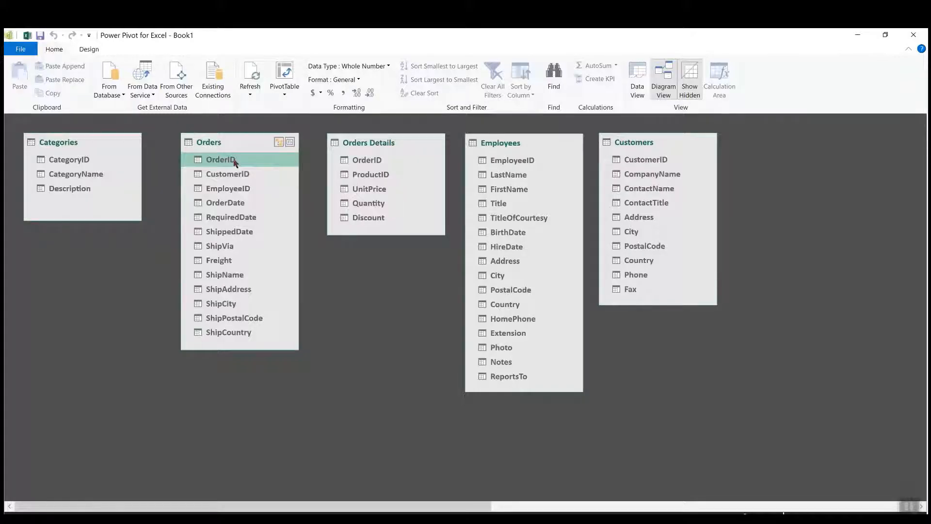
{"action": "left_click_drag", "start_coordinate": [235, 162], "coordinate": [365, 159]}
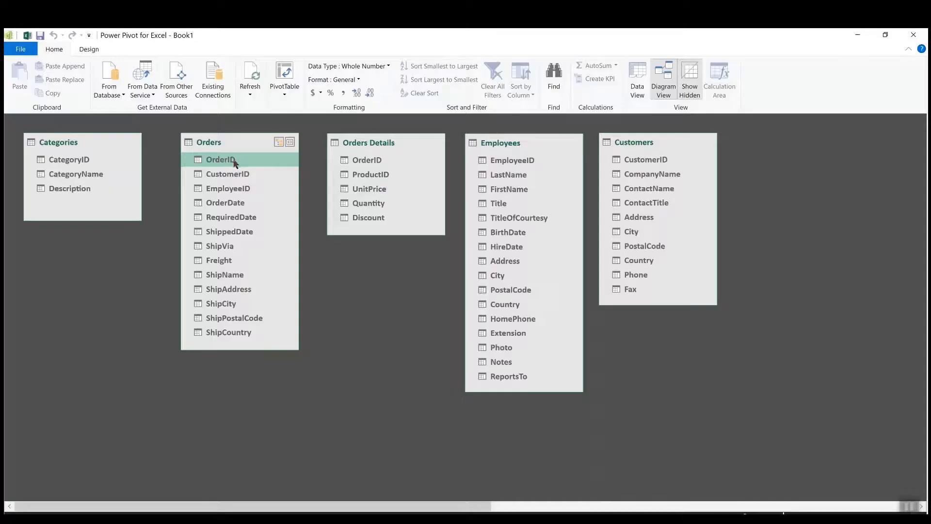
{"action": "left_click_drag", "start_coordinate": [235, 163], "coordinate": [369, 159]}
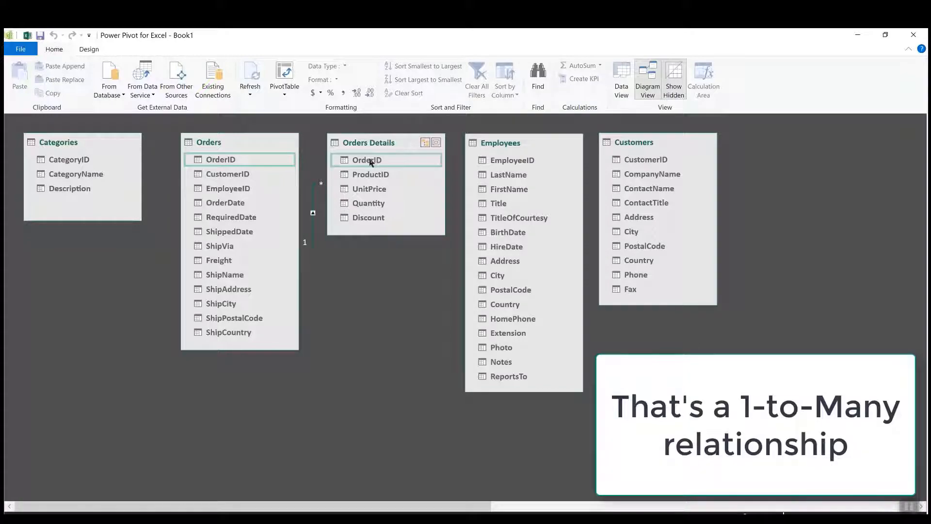
Step: Move the Product, Suppliers, Shippers and Categories 1 tables beneath the other tables in the diagram and enlarge the Suppliers box to show all its fields
{"action": "left_click_drag", "start_coordinate": [441, 506], "coordinate": [868, 500]}
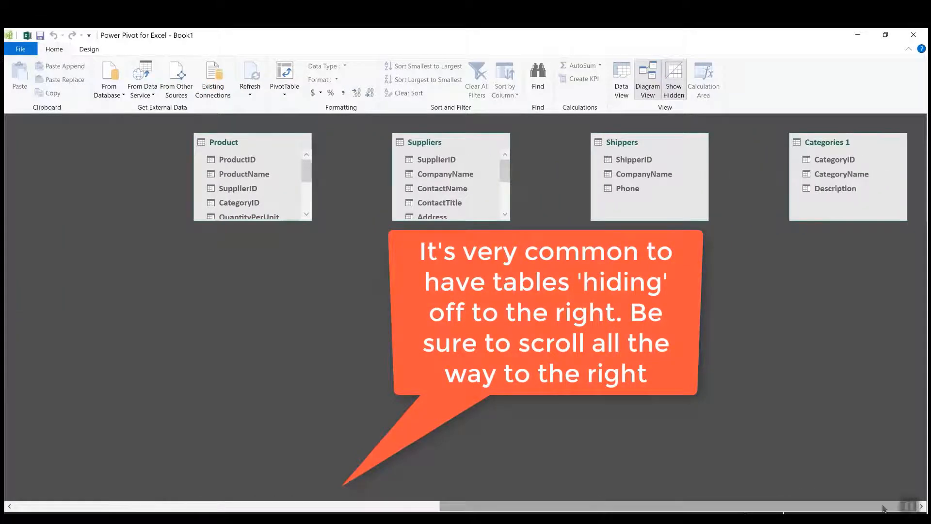
{"action": "left_click_drag", "start_coordinate": [251, 140], "coordinate": [58, 286]}
{"action": "left_click_drag", "start_coordinate": [201, 505], "coordinate": [626, 505]}
{"action": "left_click_drag", "start_coordinate": [851, 142], "coordinate": [257, 390]}
{"action": "left_click_drag", "start_coordinate": [257, 506], "coordinate": [625, 505]}
{"action": "left_click_drag", "start_coordinate": [659, 140], "coordinate": [93, 289]}
{"action": "left_click_drag", "start_coordinate": [679, 506], "coordinate": [862, 505]}
{"action": "left_click_drag", "start_coordinate": [847, 142], "coordinate": [39, 357]}
{"action": "left_click_drag", "start_coordinate": [412, 371], "coordinate": [412, 459]}
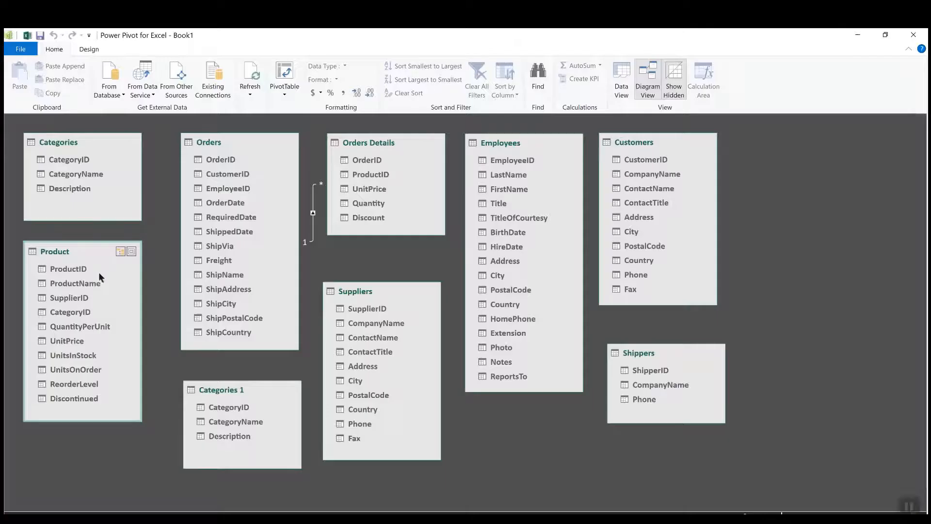
Step: Relate ProductID in Product to ProductID in Orders Details, and CategoryID in Categories to CategoryID in Product
{"action": "left_click_drag", "start_coordinate": [76, 271], "coordinate": [368, 173]}
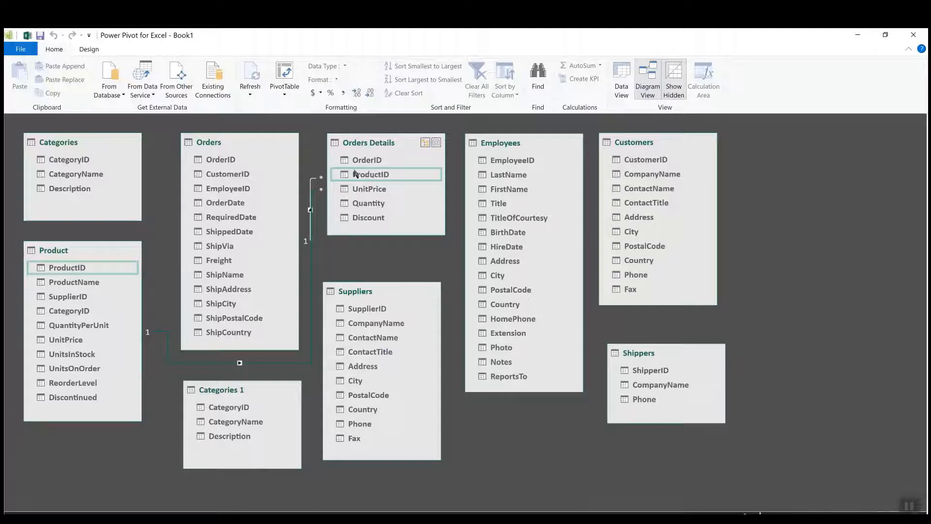
{"action": "left_click_drag", "start_coordinate": [83, 164], "coordinate": [80, 312]}
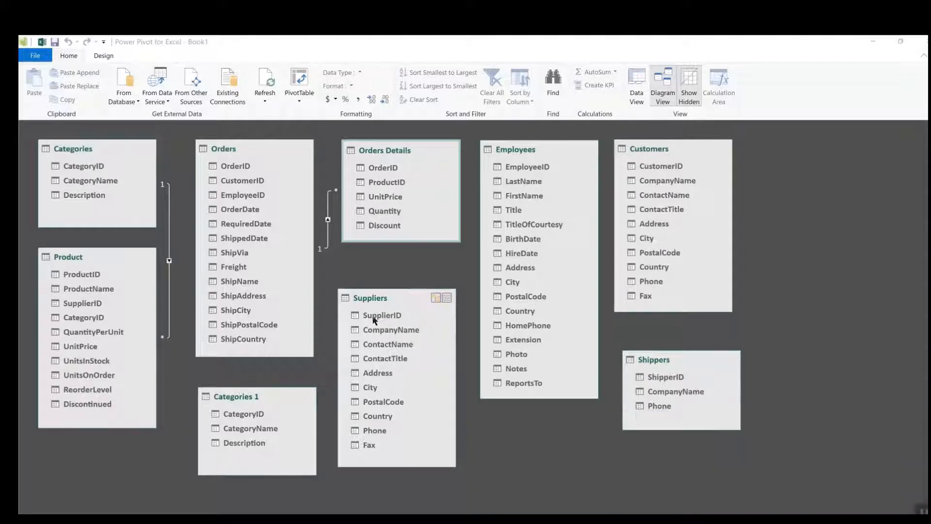
Step: Relate SupplierID in Suppliers to SupplierID in Product, and permanently delete the duplicate Categories 1 table from the model
{"action": "left_click_drag", "start_coordinate": [373, 316], "coordinate": [101, 304]}
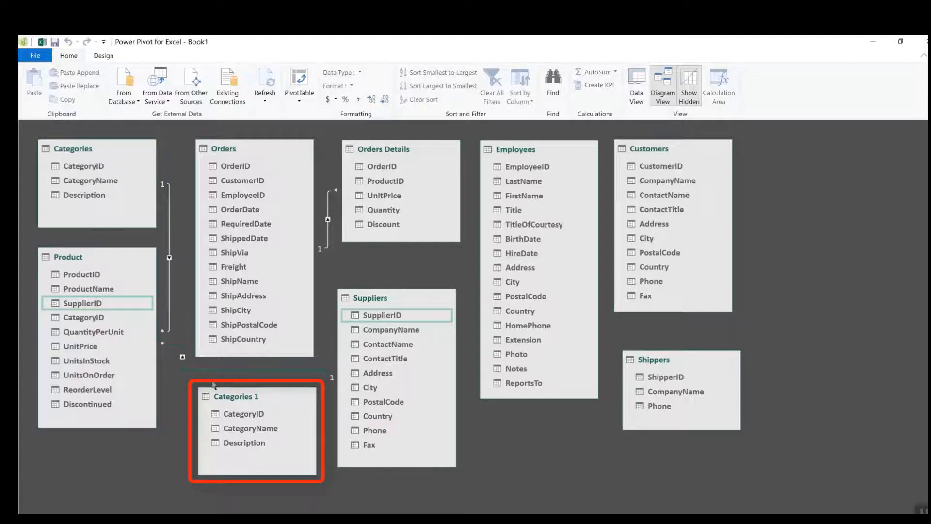
{"action": "left_click", "coordinate": [262, 396]}
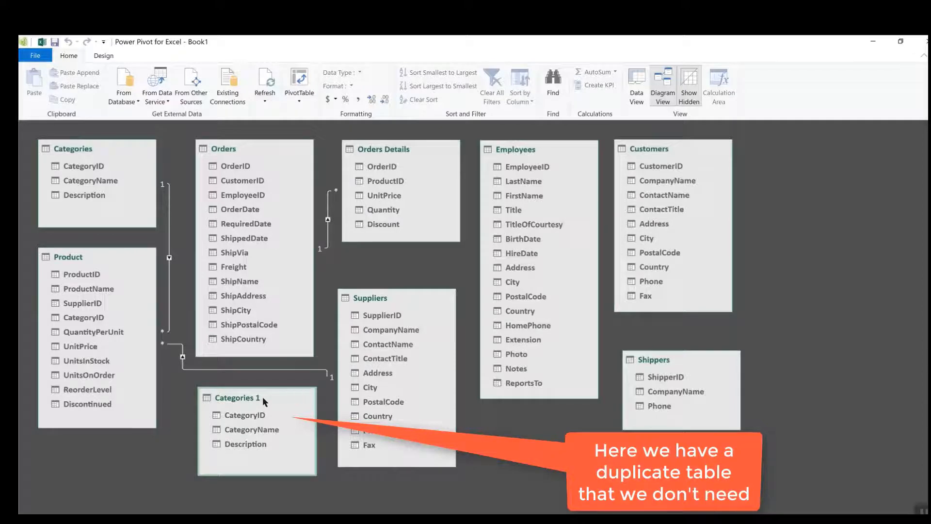
{"action": "right_click", "coordinate": [263, 397]}
{"action": "left_click", "coordinate": [211, 446]}
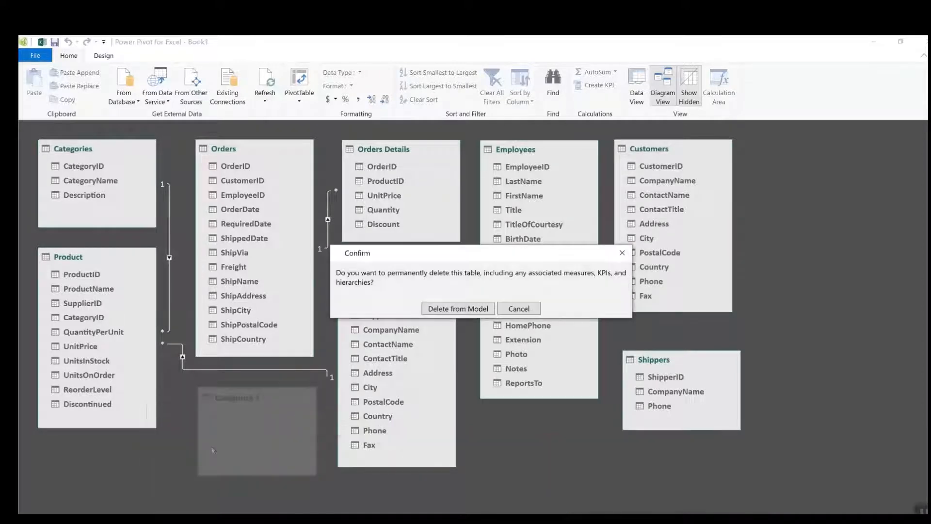
{"action": "left_click", "coordinate": [460, 310]}
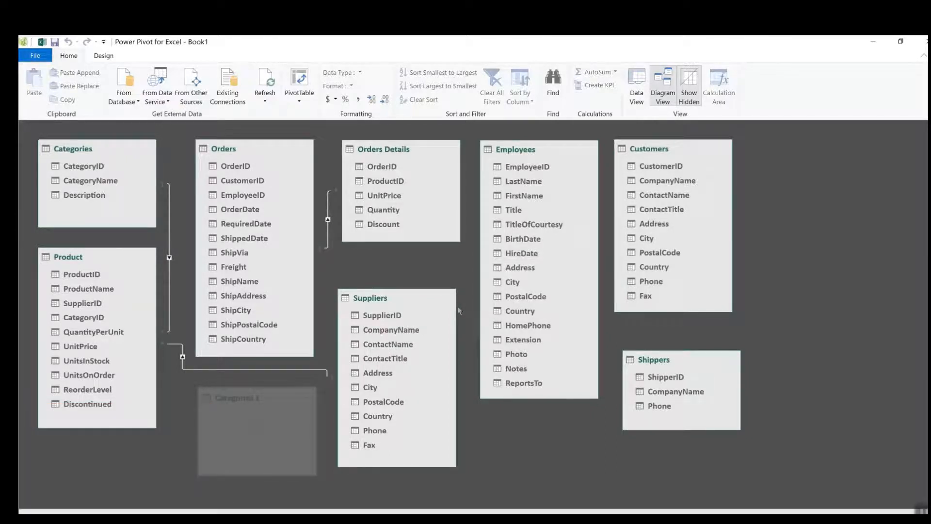
Step: Relate EmployeeID in Employees and CustomerID in Customers to the matching fields in the Orders table
{"action": "left_click", "coordinate": [520, 166]}
{"action": "left_click_drag", "start_coordinate": [519, 169], "coordinate": [253, 198]}
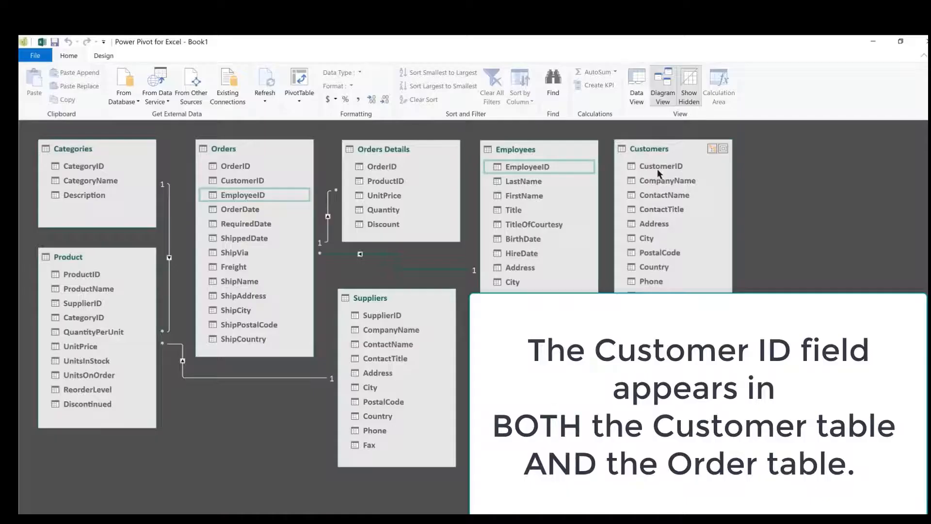
{"action": "left_click", "coordinate": [659, 167]}
{"action": "left_click_drag", "start_coordinate": [659, 170], "coordinate": [244, 181]}
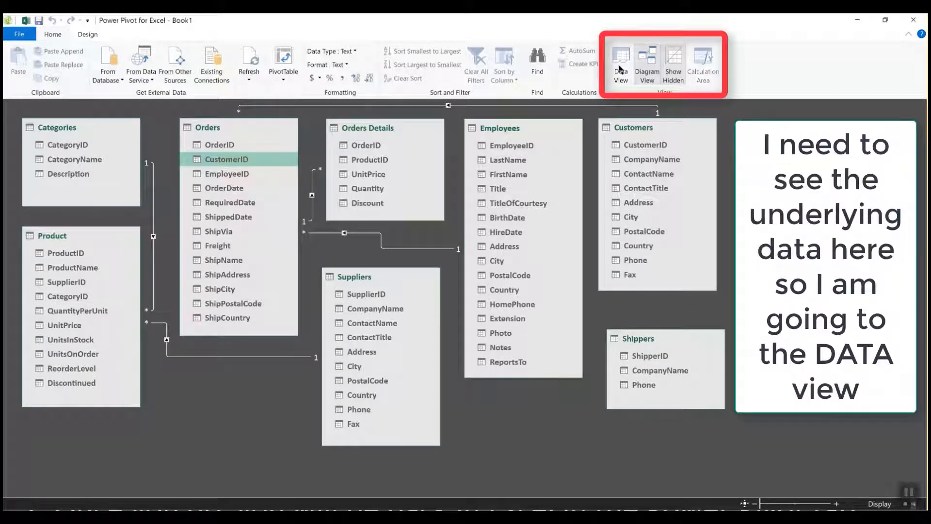
Step: Examine the underlying data of the Shippers and Orders tables to compare the ShipperID and ShipVia fields
{"action": "left_click", "coordinate": [619, 69]}
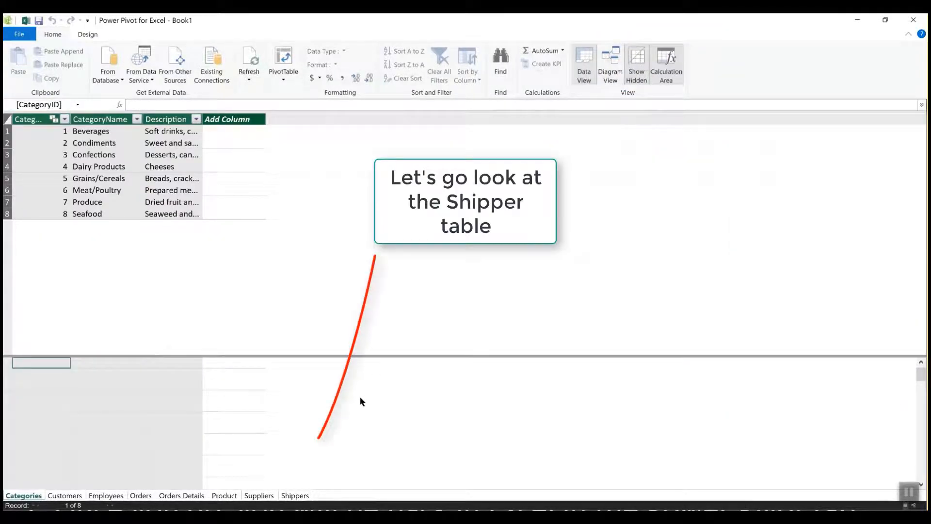
{"action": "left_click", "coordinate": [294, 496]}
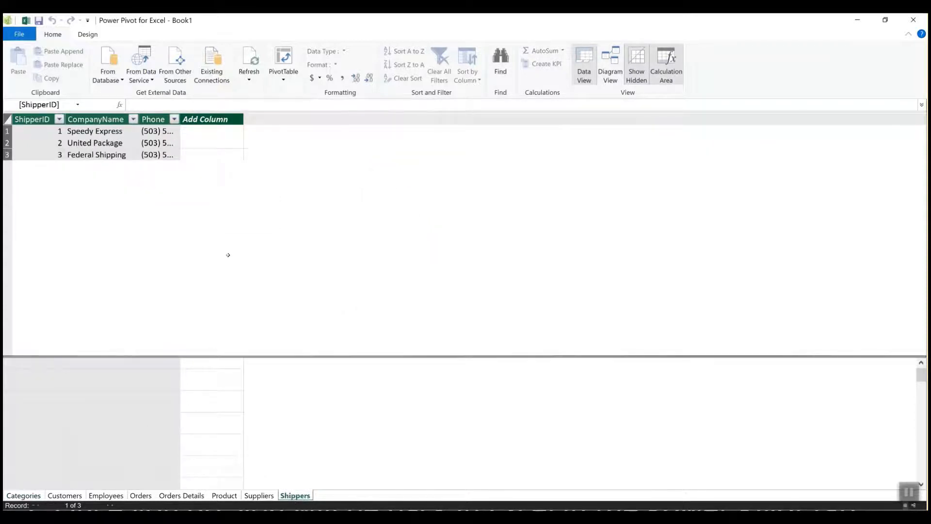
{"action": "left_click", "coordinate": [141, 495]}
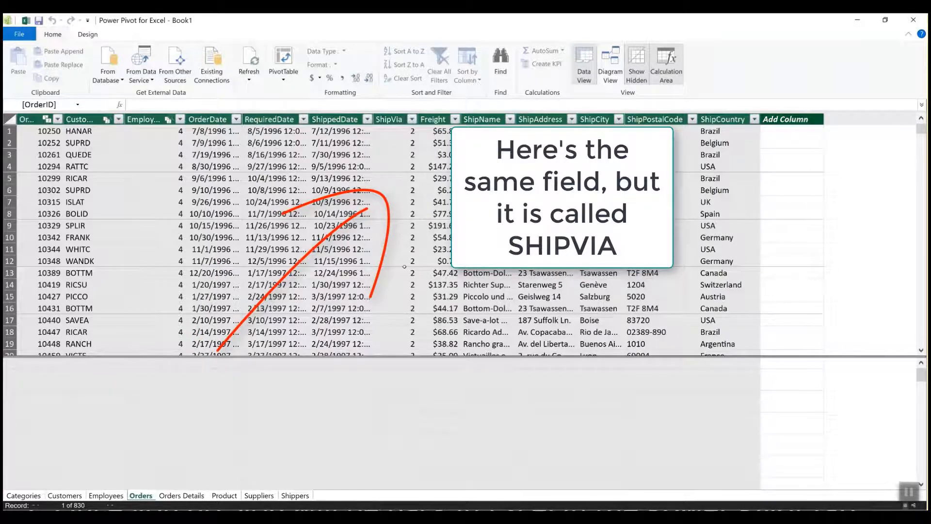
Step: Return to the relationship diagram and relate ShipperID in Shippers to ShipVia in Orders
{"action": "left_click", "coordinate": [607, 75]}
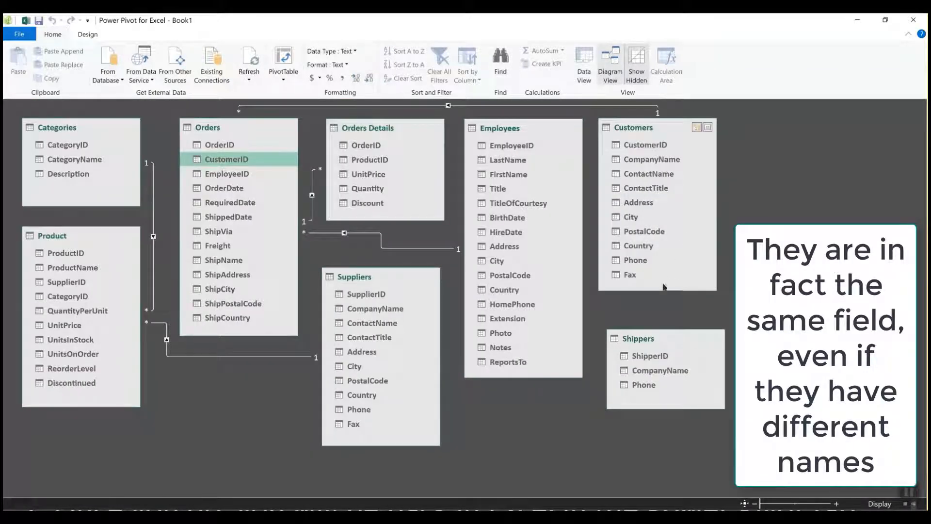
{"action": "left_click", "coordinate": [650, 357]}
{"action": "left_click_drag", "start_coordinate": [650, 360], "coordinate": [212, 230]}
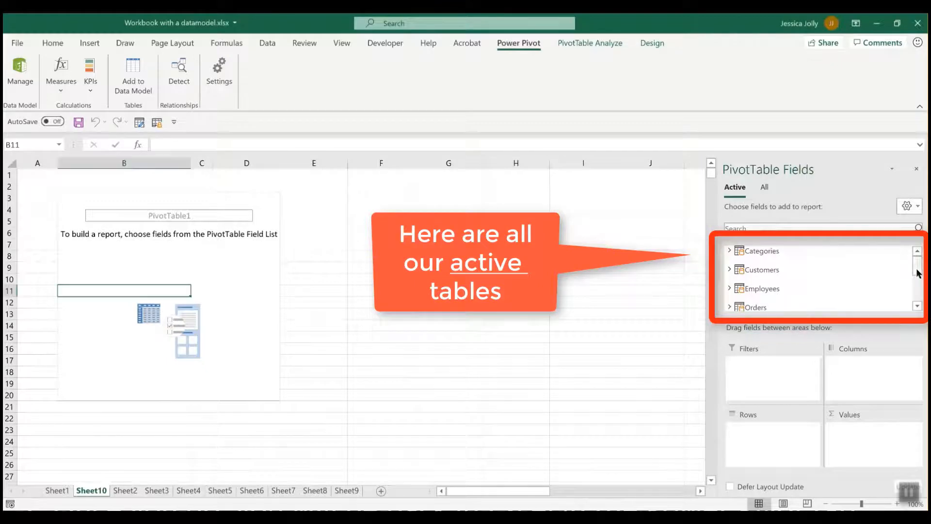
Step: Add the CompanyName field of the Shippers table to the PivotTable as a report filter
{"action": "left_click", "coordinate": [918, 306]}
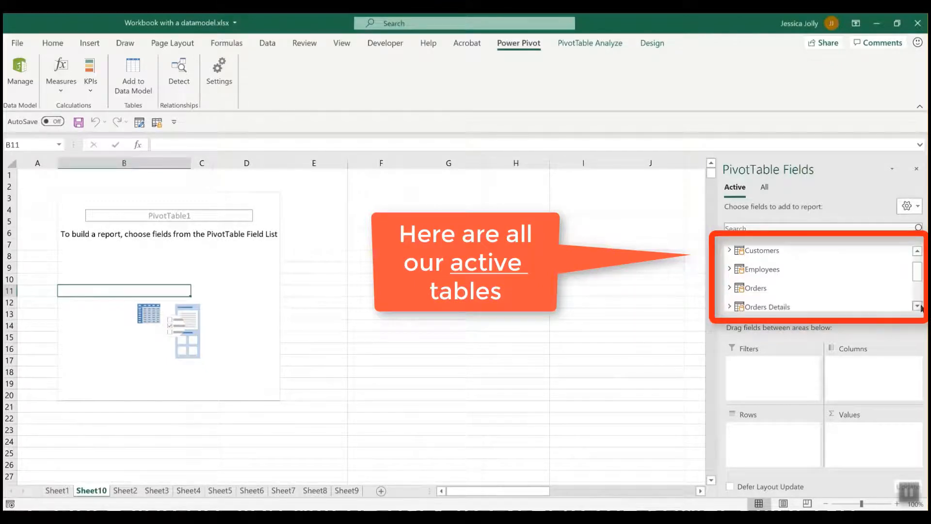
{"action": "left_click", "coordinate": [918, 306]}
{"action": "left_click", "coordinate": [919, 306]}
{"action": "left_click", "coordinate": [918, 306]}
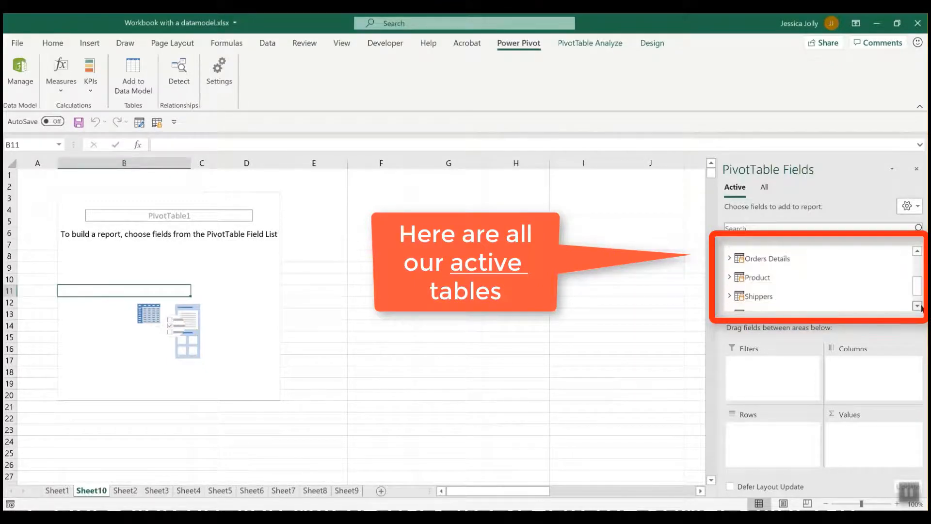
{"action": "left_click", "coordinate": [918, 306]}
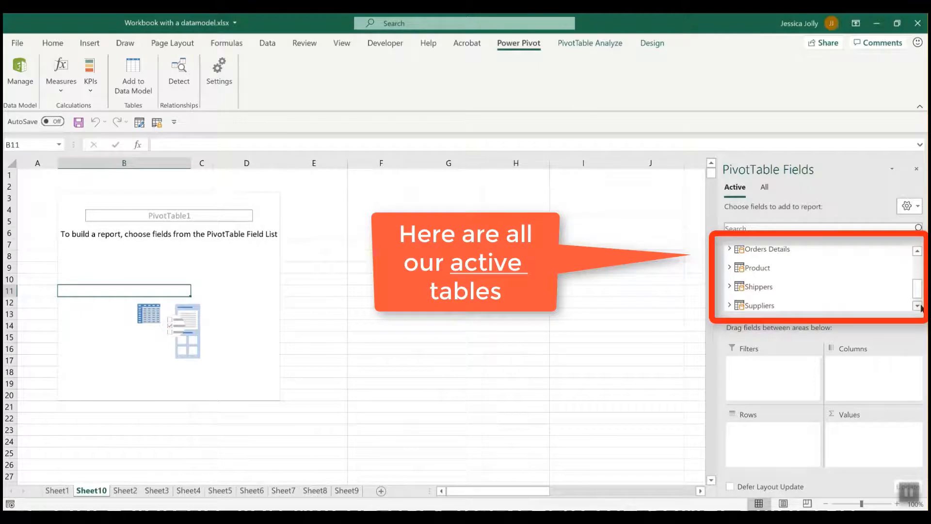
{"action": "left_click", "coordinate": [730, 286]}
{"action": "left_click_drag", "start_coordinate": [777, 293], "coordinate": [761, 367]}
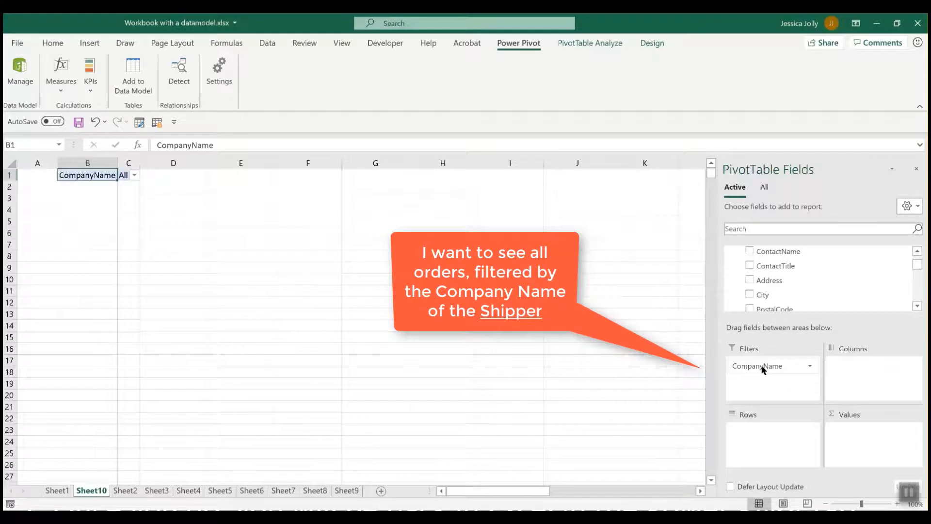
Step: Add the CompanyName field of the Customers table to the PivotTable rows
{"action": "left_click_drag", "start_coordinate": [918, 269], "coordinate": [919, 258]}
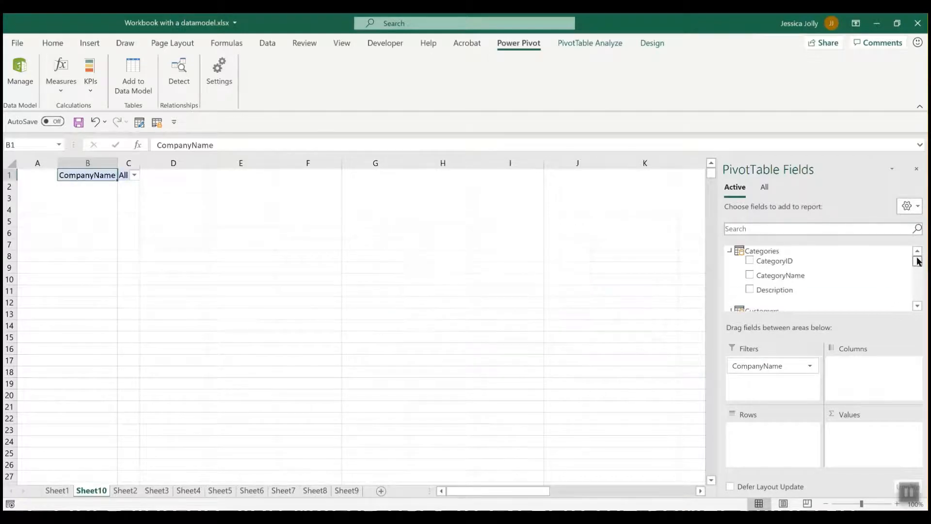
{"action": "left_click", "coordinate": [732, 252]}
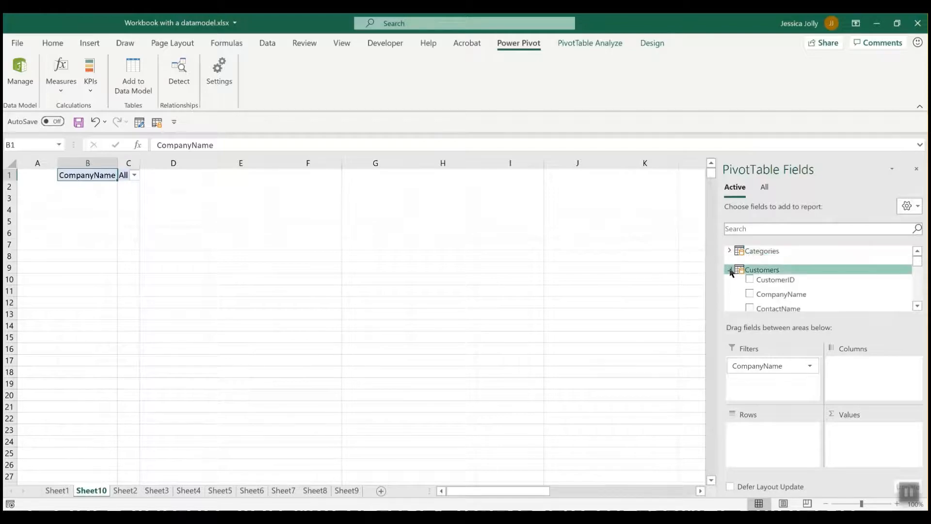
{"action": "left_click_drag", "start_coordinate": [781, 294], "coordinate": [764, 439]}
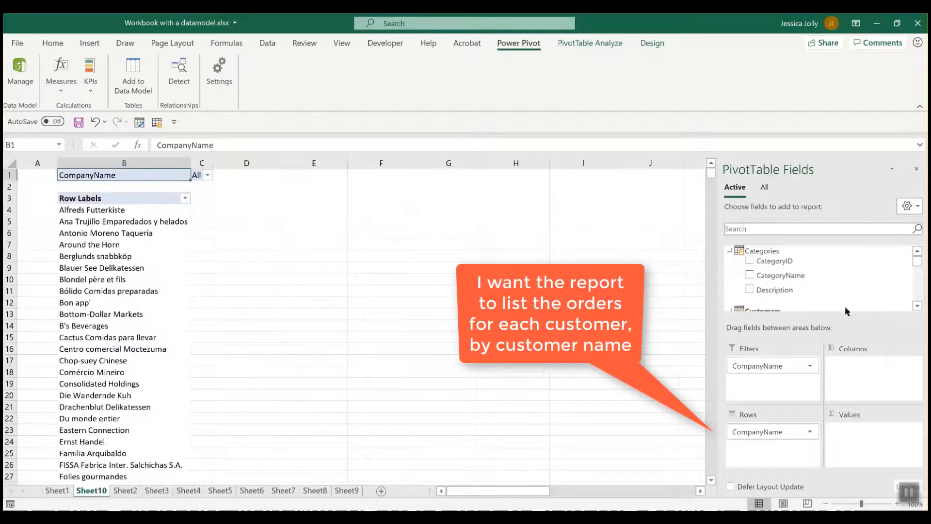
Step: Add OrderID from the Orders table to the PivotTable rows, nested beneath the customer CompanyName
{"action": "left_click", "coordinate": [917, 306]}
{"action": "left_click", "coordinate": [917, 305]}
{"action": "left_click", "coordinate": [917, 306]}
{"action": "left_click", "coordinate": [917, 306]}
{"action": "left_click", "coordinate": [917, 306]}
{"action": "left_click", "coordinate": [917, 306]}
{"action": "left_click", "coordinate": [917, 306]}
{"action": "left_click", "coordinate": [917, 305]}
{"action": "left_click", "coordinate": [917, 306]}
{"action": "left_click", "coordinate": [917, 306]}
{"action": "left_click", "coordinate": [917, 306]}
{"action": "left_click", "coordinate": [917, 305]}
{"action": "left_click", "coordinate": [917, 306]}
{"action": "left_click", "coordinate": [917, 305]}
{"action": "left_click", "coordinate": [917, 306]}
{"action": "left_click", "coordinate": [917, 305]}
{"action": "left_click", "coordinate": [917, 306]}
{"action": "left_click", "coordinate": [917, 306]}
{"action": "left_click", "coordinate": [917, 306]}
{"action": "left_click", "coordinate": [918, 306]}
{"action": "left_click", "coordinate": [917, 306]}
{"action": "left_click", "coordinate": [917, 305]}
{"action": "left_click", "coordinate": [917, 306]}
{"action": "left_click", "coordinate": [917, 305]}
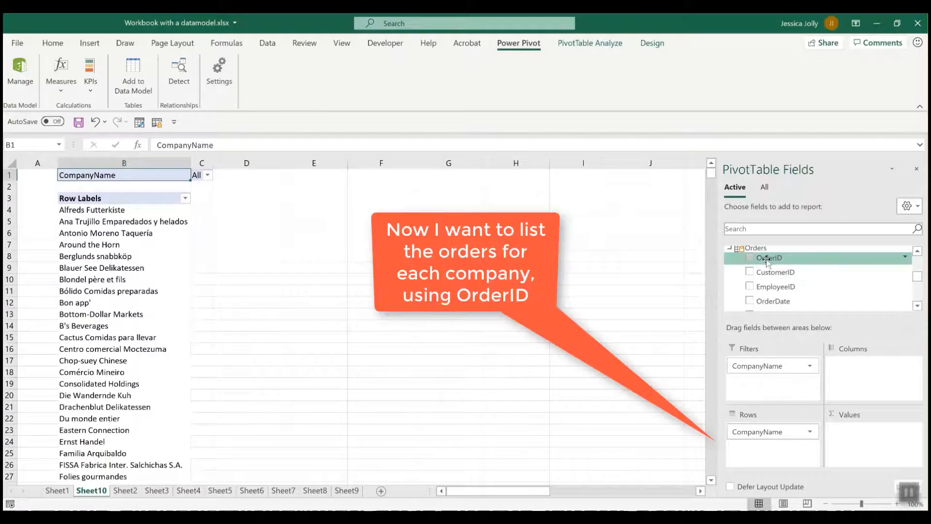
{"action": "left_click_drag", "start_coordinate": [768, 260], "coordinate": [792, 444]}
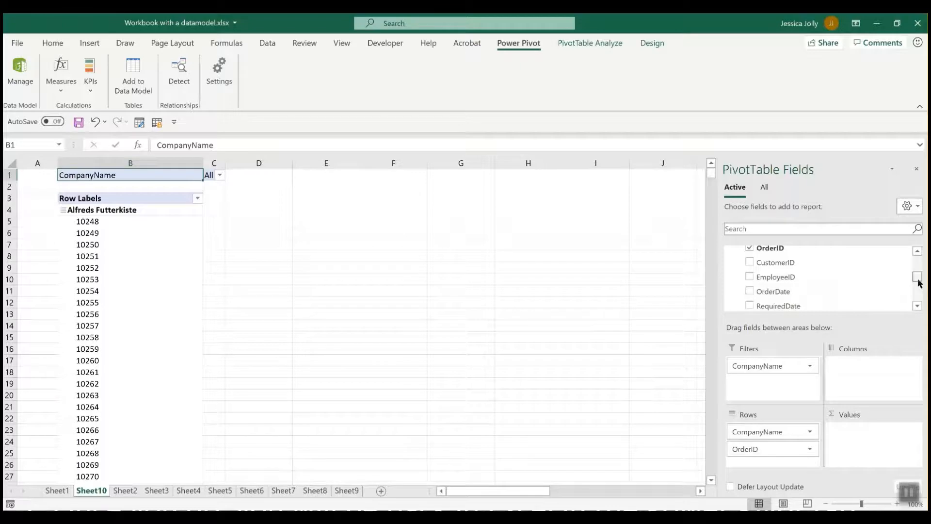
Step: Add the Country field of the Customers table to the PivotTable columns
{"action": "left_click_drag", "start_coordinate": [918, 284], "coordinate": [919, 270]}
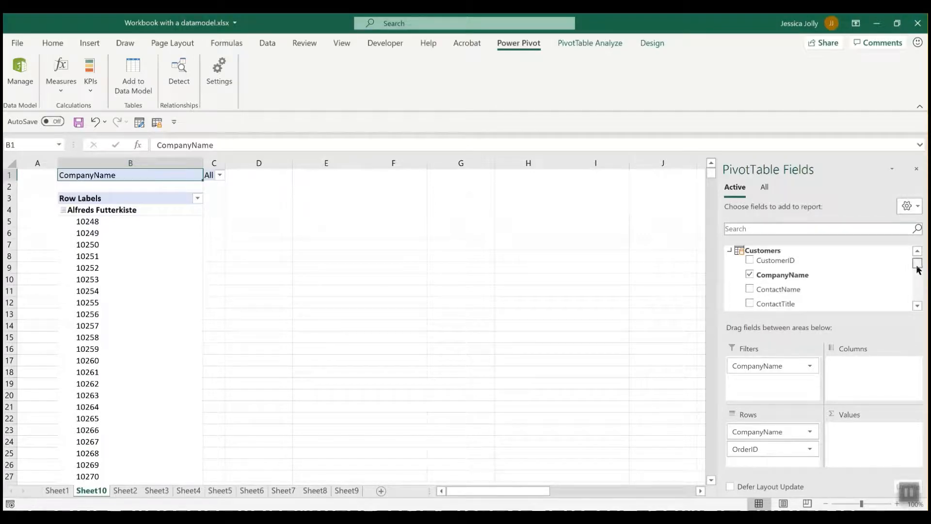
{"action": "left_click", "coordinate": [918, 306]}
{"action": "left_click", "coordinate": [918, 306]}
{"action": "left_click", "coordinate": [918, 306]}
{"action": "left_click", "coordinate": [919, 305]}
{"action": "left_click", "coordinate": [918, 306]}
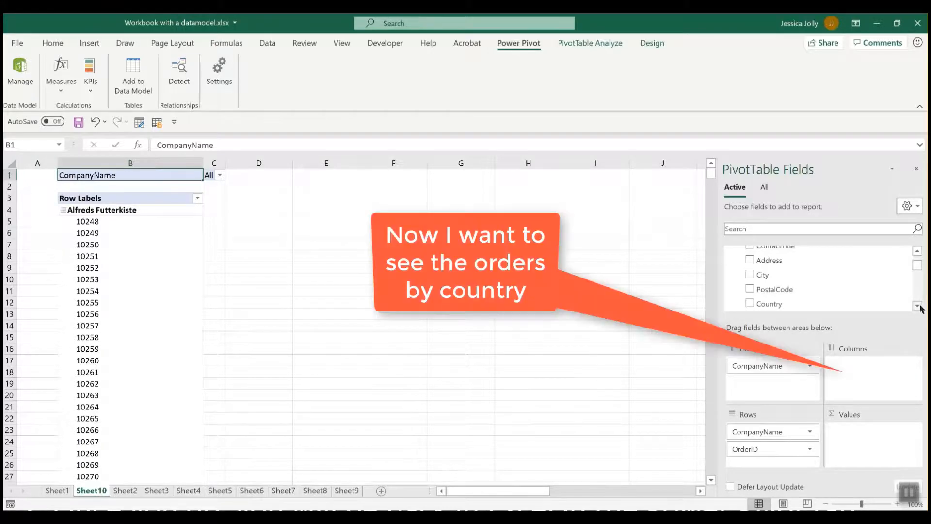
{"action": "left_click_drag", "start_coordinate": [749, 303], "coordinate": [884, 383]}
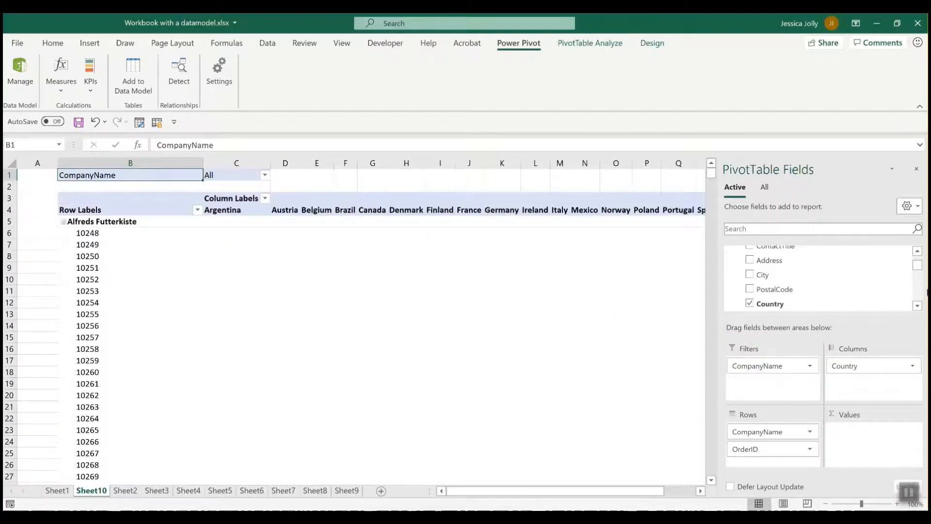
Step: Add OrderID from the Orders table to the PivotTable values
{"action": "left_click", "coordinate": [917, 305]}
{"action": "left_click", "coordinate": [917, 306]}
{"action": "left_click", "coordinate": [917, 306]}
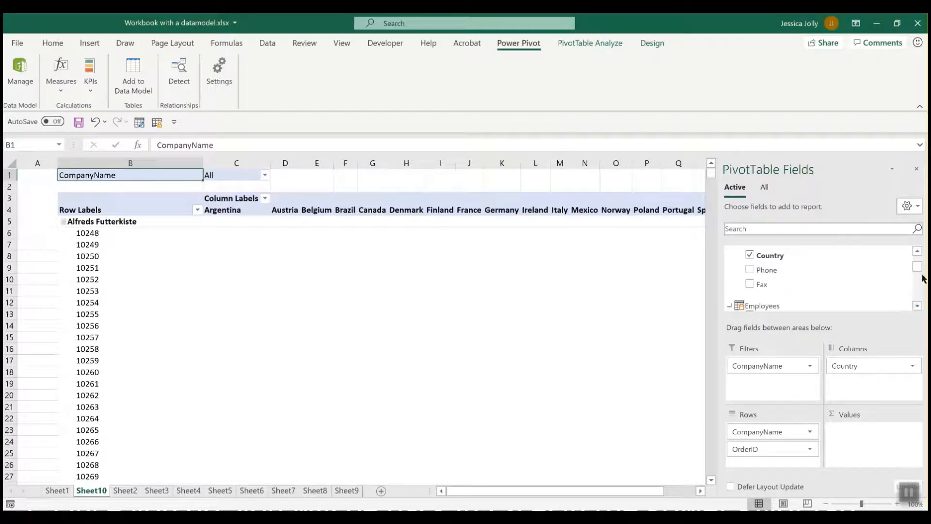
{"action": "left_click", "coordinate": [917, 305]}
{"action": "left_click", "coordinate": [917, 306]}
{"action": "left_click", "coordinate": [917, 305]}
{"action": "left_click", "coordinate": [918, 306]}
{"action": "left_click", "coordinate": [917, 305]}
{"action": "left_click", "coordinate": [917, 305]}
{"action": "left_click", "coordinate": [917, 305]}
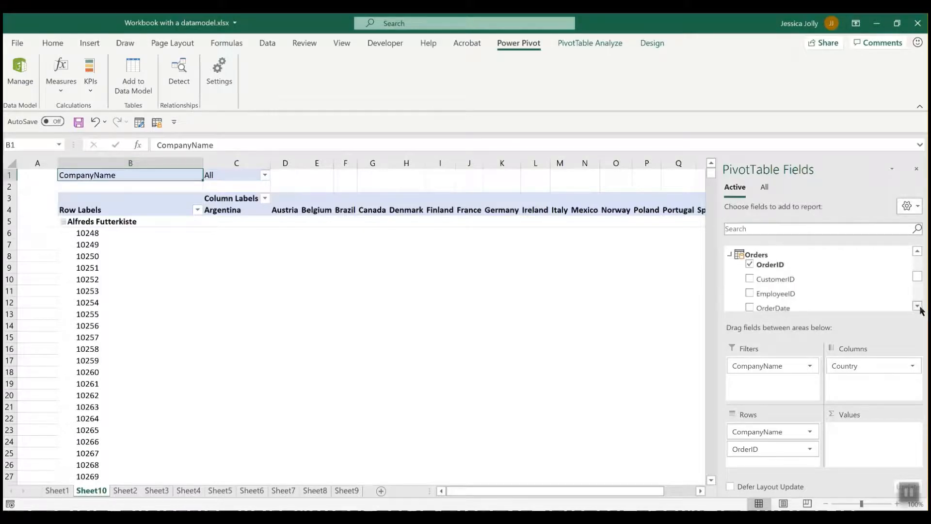
{"action": "left_click_drag", "start_coordinate": [868, 267], "coordinate": [888, 451]}
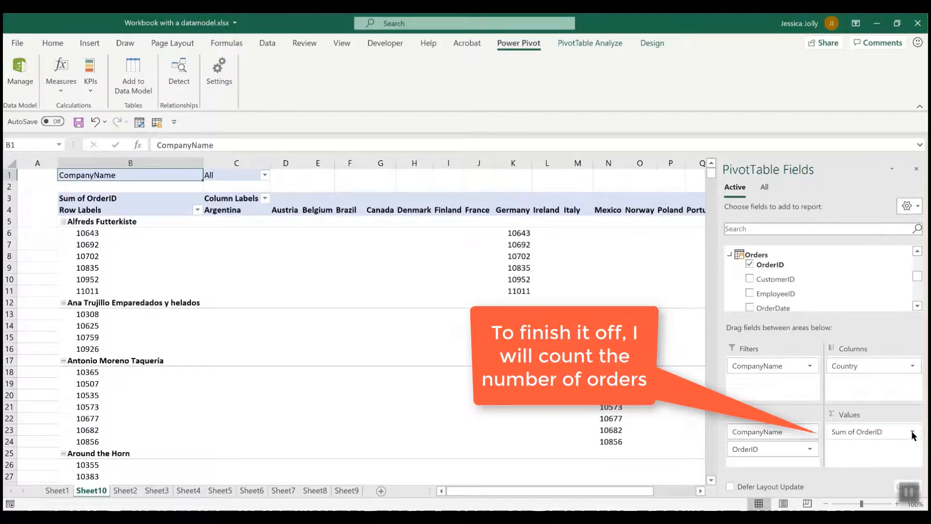
Step: Change the OrderID value field to be summarized by Count
{"action": "left_click", "coordinate": [913, 433]}
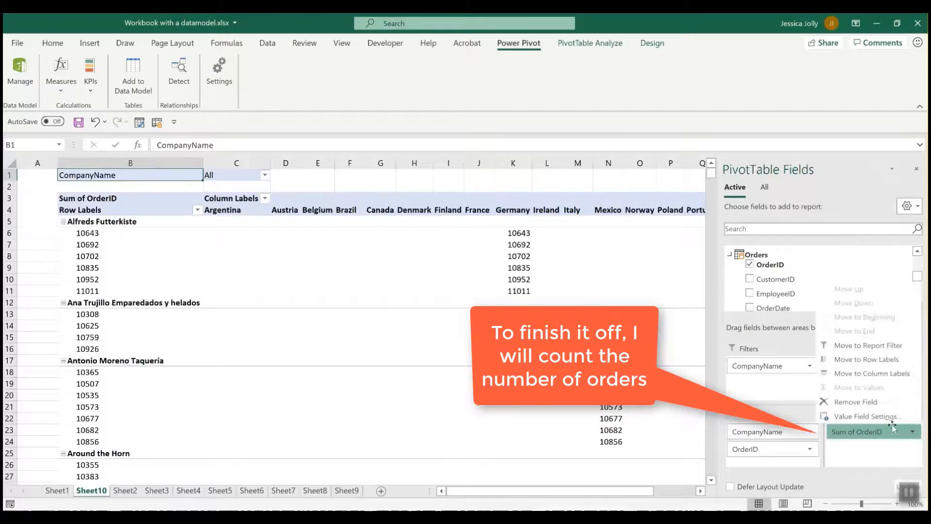
{"action": "left_click", "coordinate": [864, 416]}
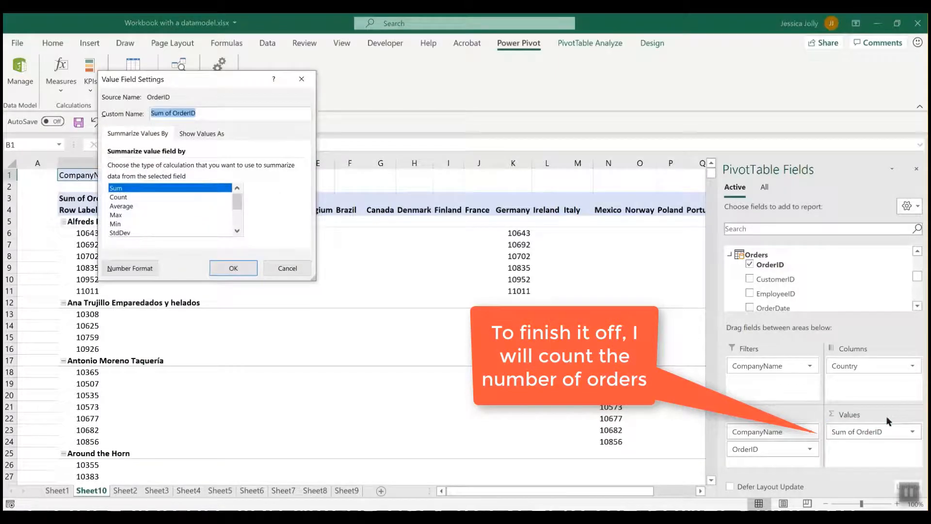
{"action": "left_click", "coordinate": [129, 198]}
{"action": "left_click", "coordinate": [226, 269]}
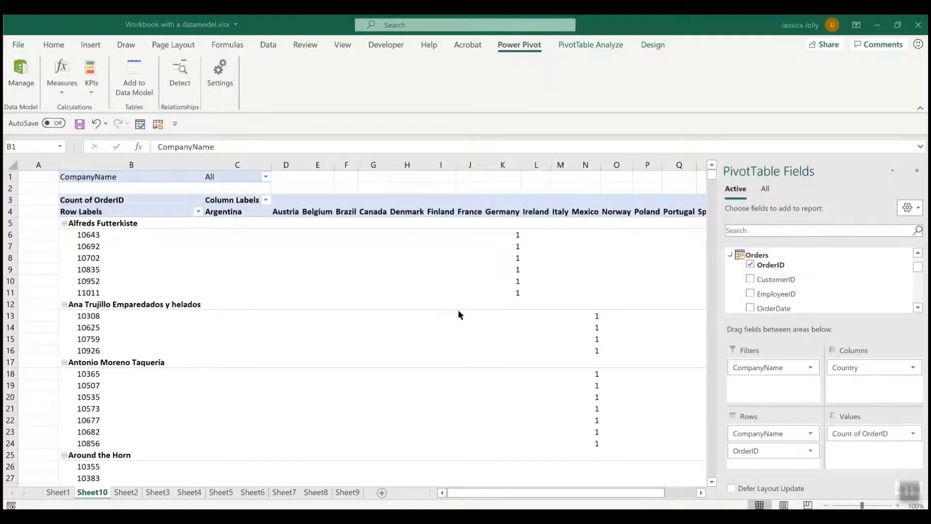
Step: Filter the PivotTable to orders shipped by Federal Shipping using the CompanyName report filter
{"action": "left_click", "coordinate": [266, 178]}
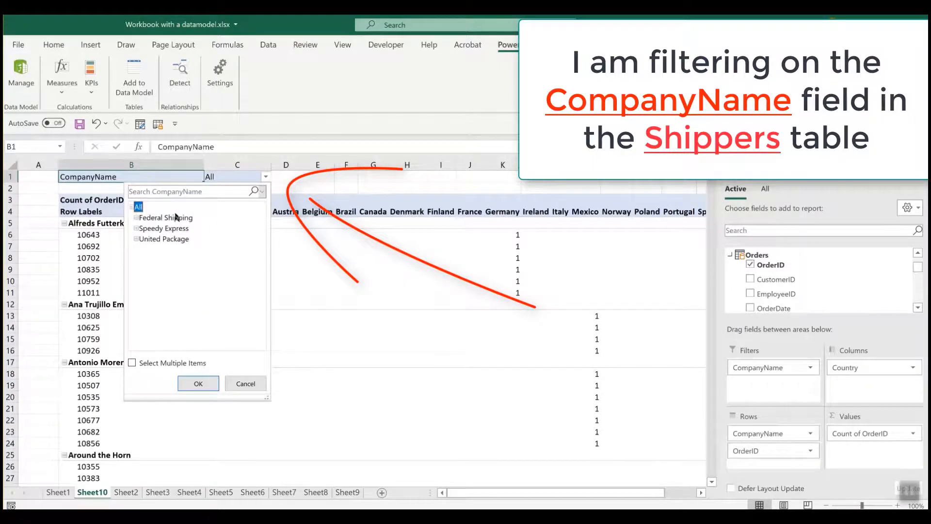
{"action": "left_click", "coordinate": [182, 219]}
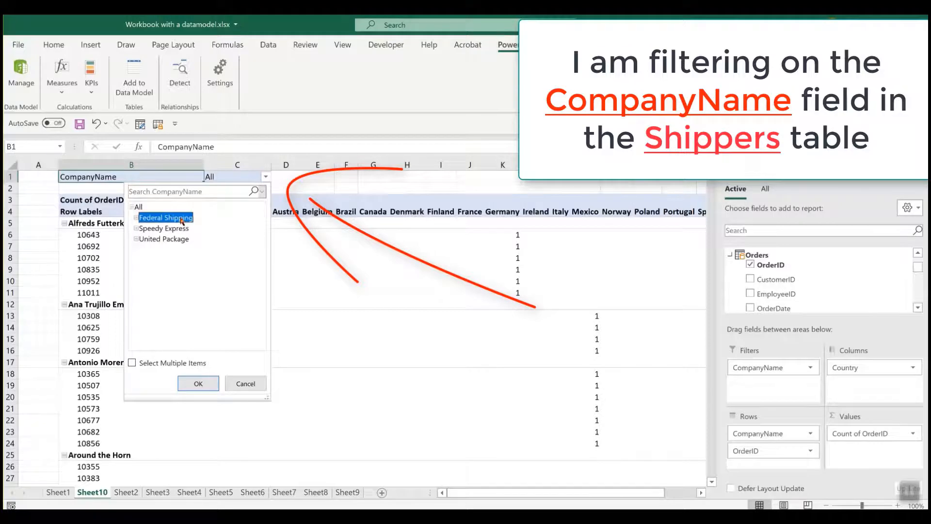
{"action": "left_click", "coordinate": [196, 383]}
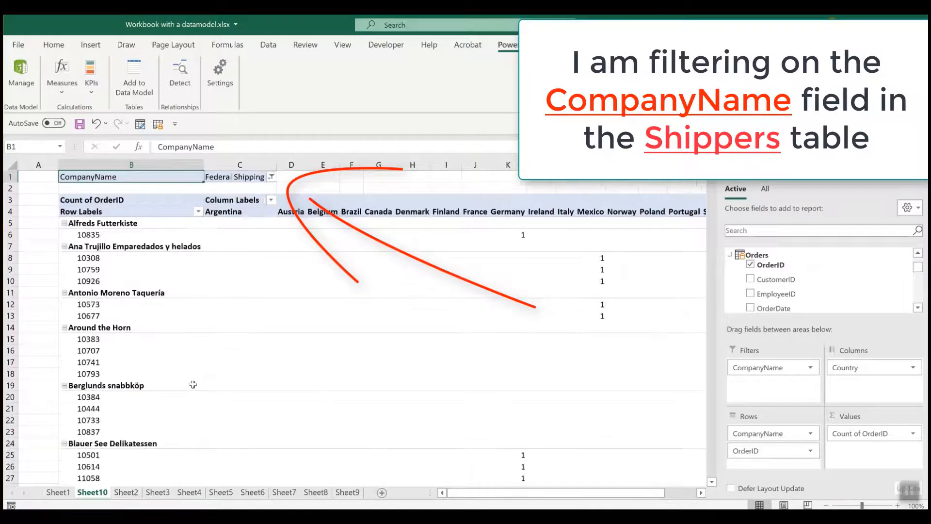
Step: Switch the CompanyName report filter to Speedy Express
{"action": "left_click", "coordinate": [271, 177]}
{"action": "left_click", "coordinate": [169, 228]}
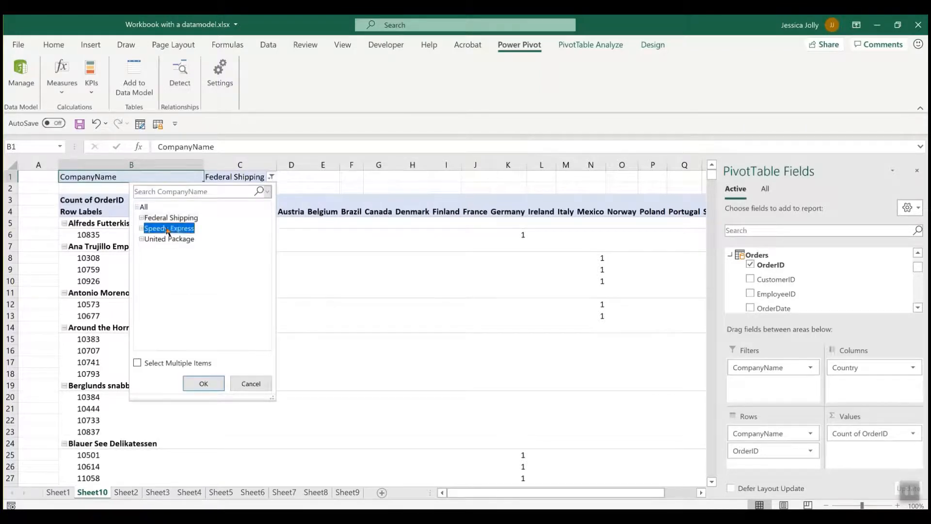
{"action": "left_click", "coordinate": [203, 388]}
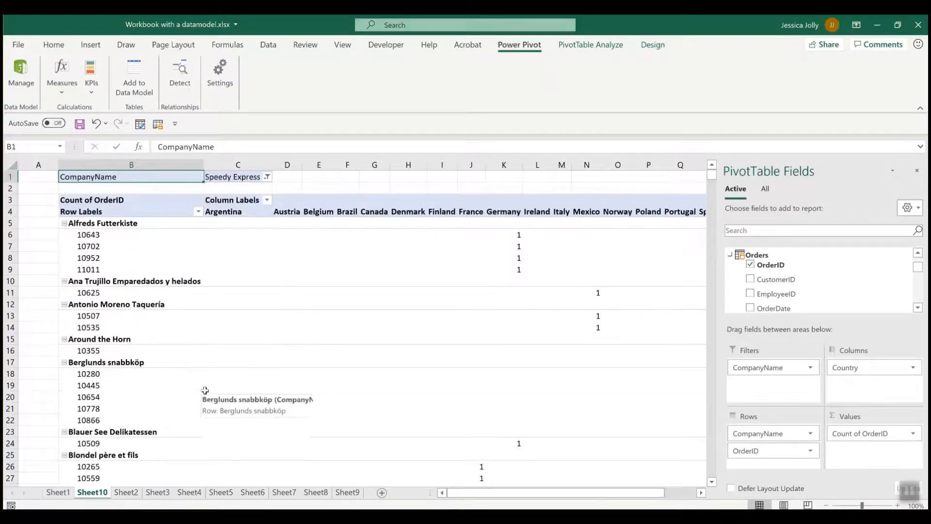
Step: Switch the CompanyName report filter to United Package
{"action": "left_click", "coordinate": [267, 176]}
{"action": "left_click", "coordinate": [154, 238]}
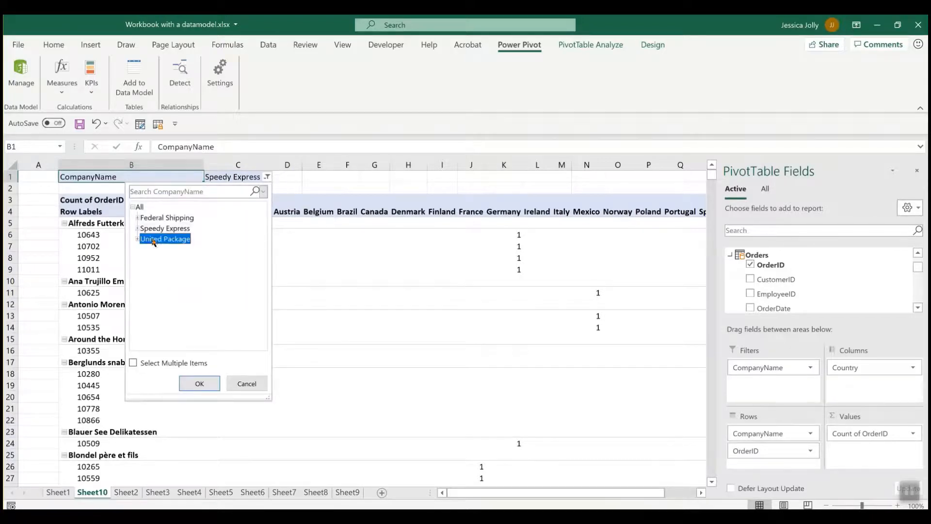
{"action": "left_click", "coordinate": [199, 383]}
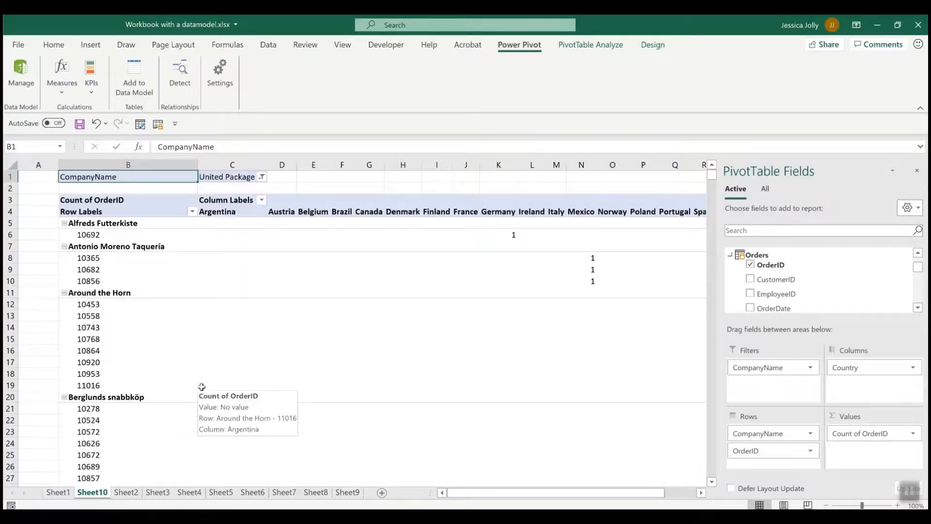
Step: Reset the CompanyName report filter to All so that orders from every shipper are included
{"action": "left_click", "coordinate": [262, 177]}
{"action": "left_click", "coordinate": [134, 207]}
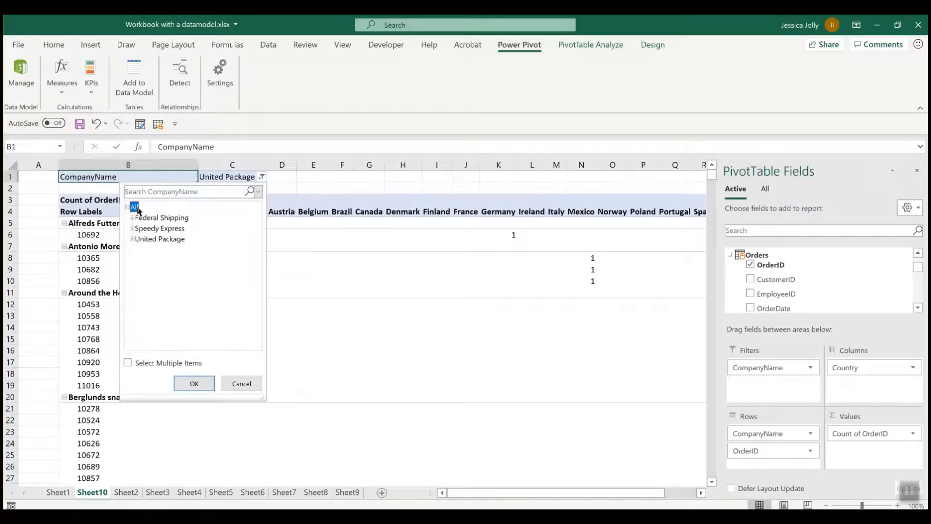
{"action": "left_click", "coordinate": [194, 384]}
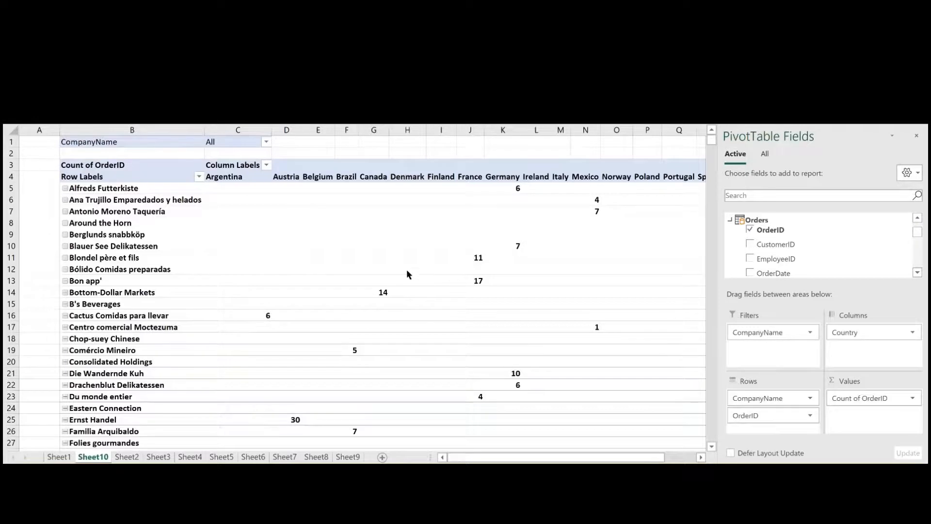
Step: Expand the Alfreds Futterkiste and Around the Horn rows to list their individual OrderIDs
{"action": "left_click", "coordinate": [65, 188]}
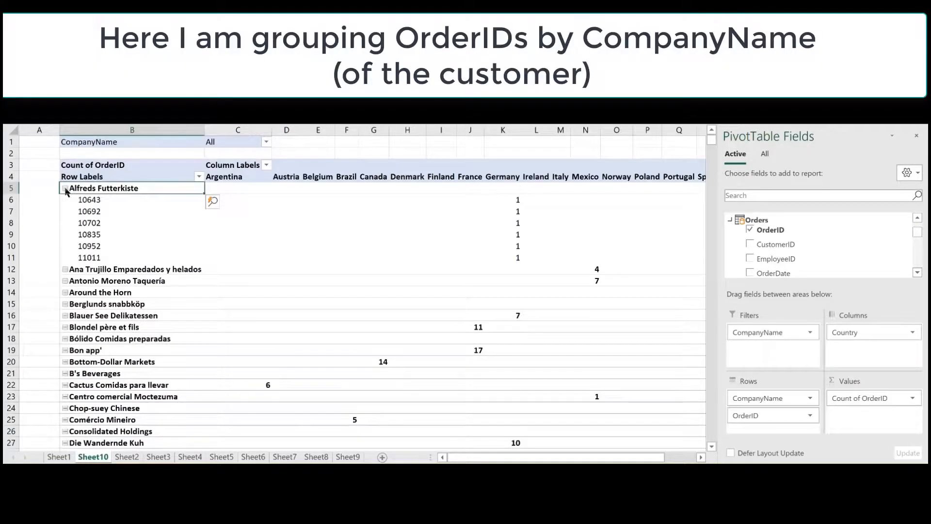
{"action": "left_click", "coordinate": [65, 293]}
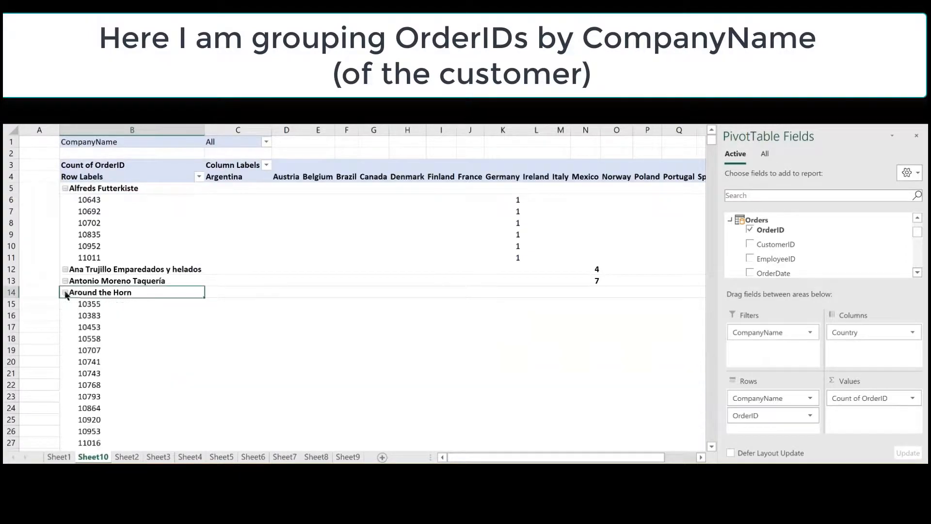